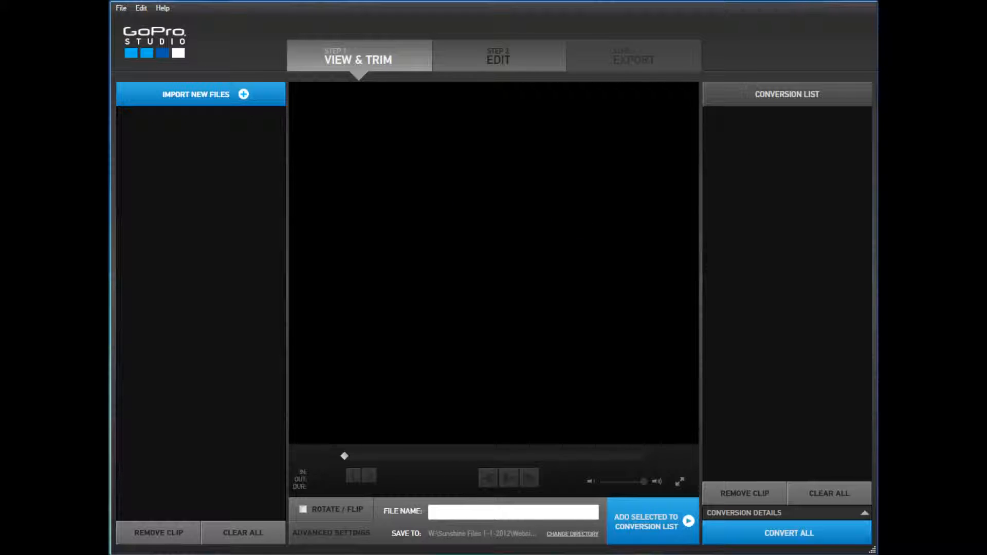
Open the folder chooser for the converted clips' save location and leave the folder as it is
left_click(835, 280)
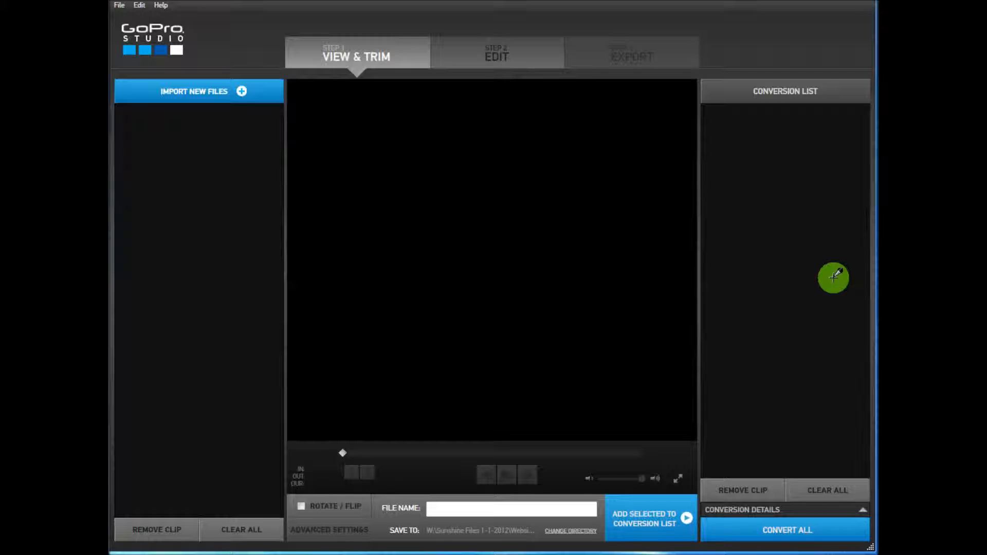
left_click(557, 530)
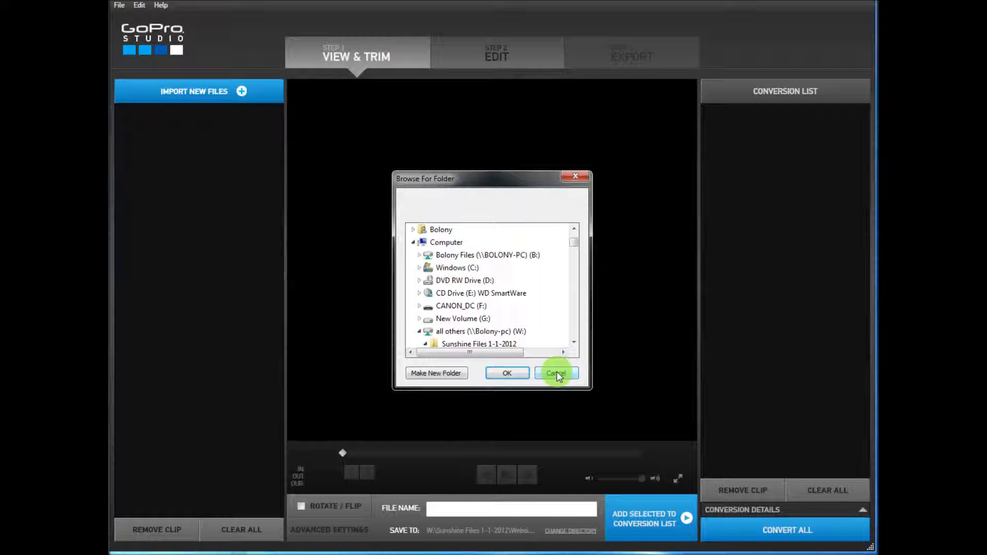
left_click(557, 372)
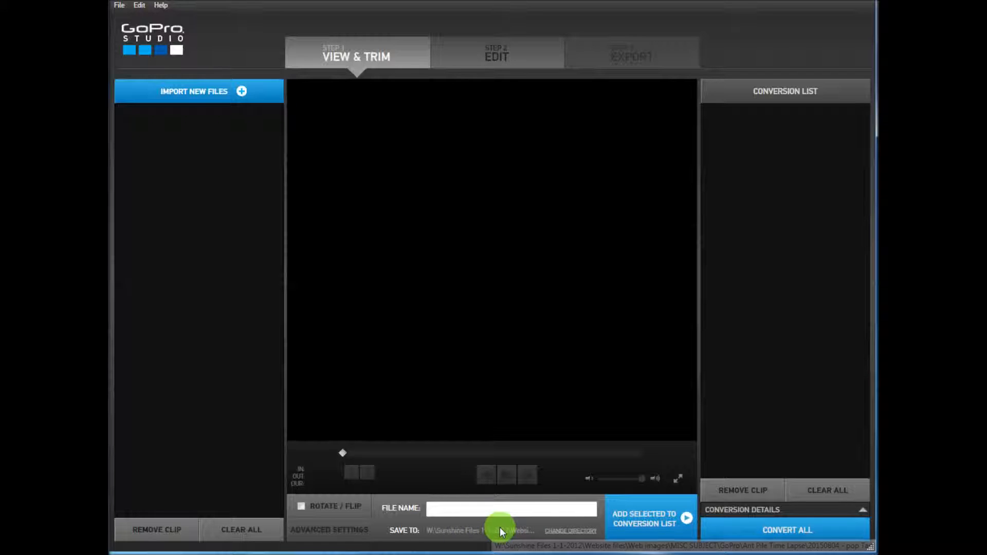
Set the conversion frame rate to 15.00 fps in the advanced settings and have the settings remembered
left_click(323, 532)
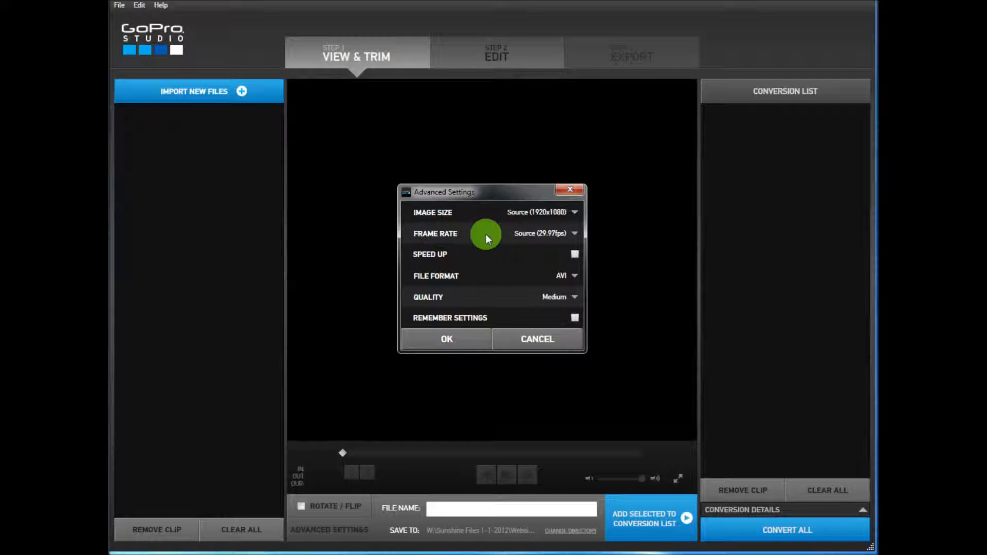
left_click(578, 233)
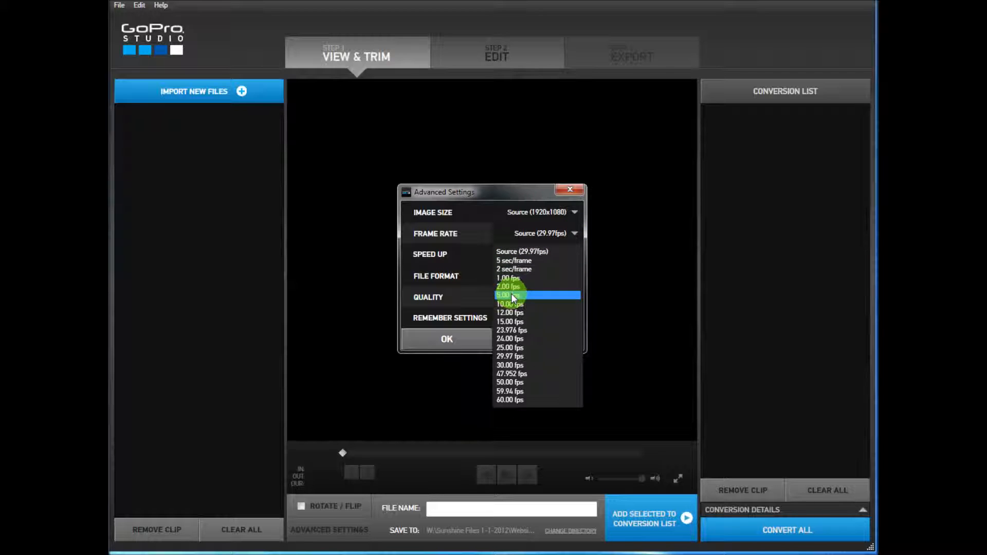
left_click(509, 320)
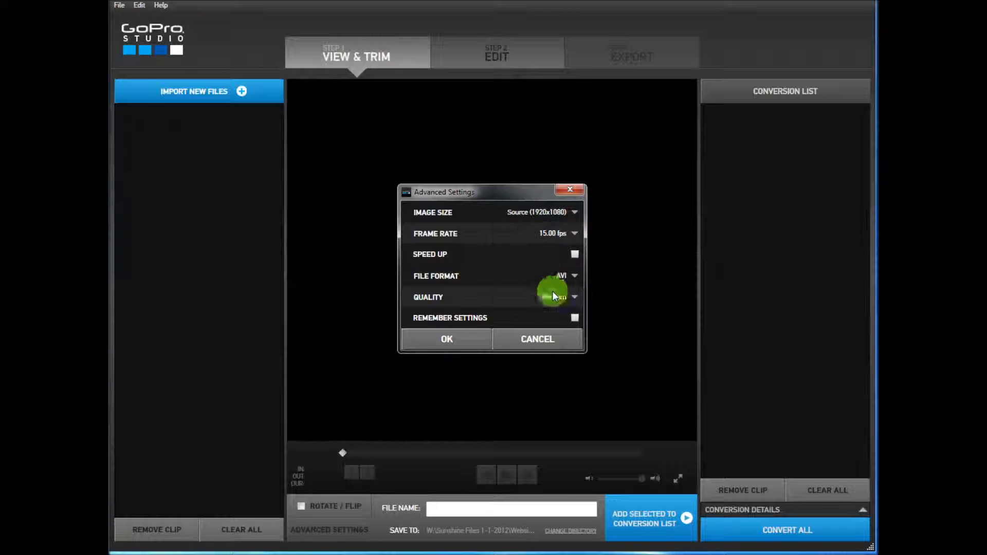
left_click(574, 277)
left_click(575, 277)
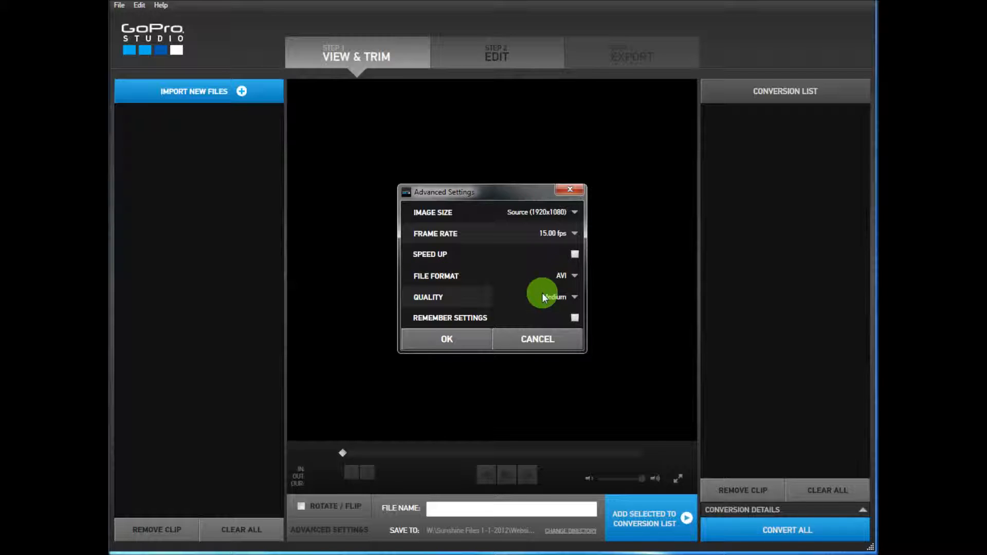
left_click(574, 317)
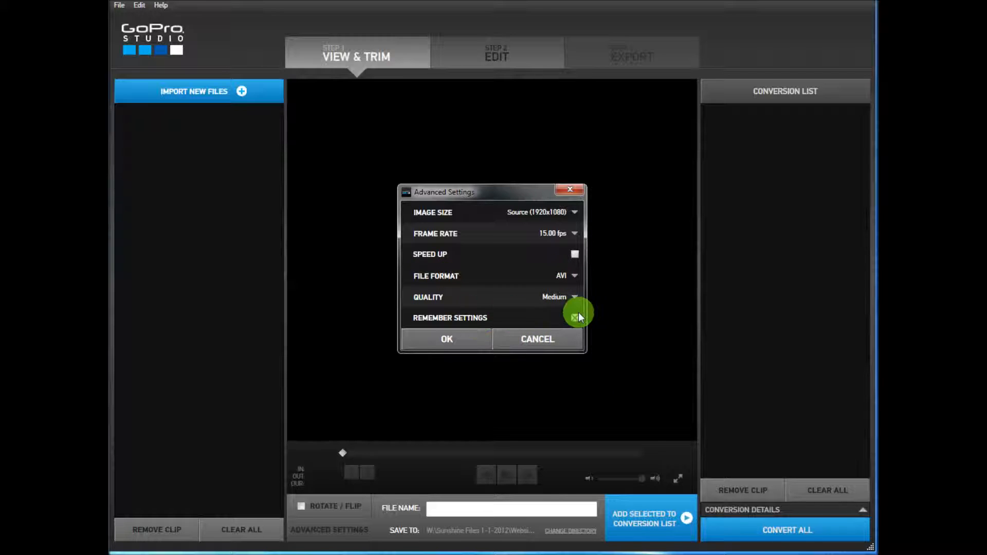
left_click(465, 340)
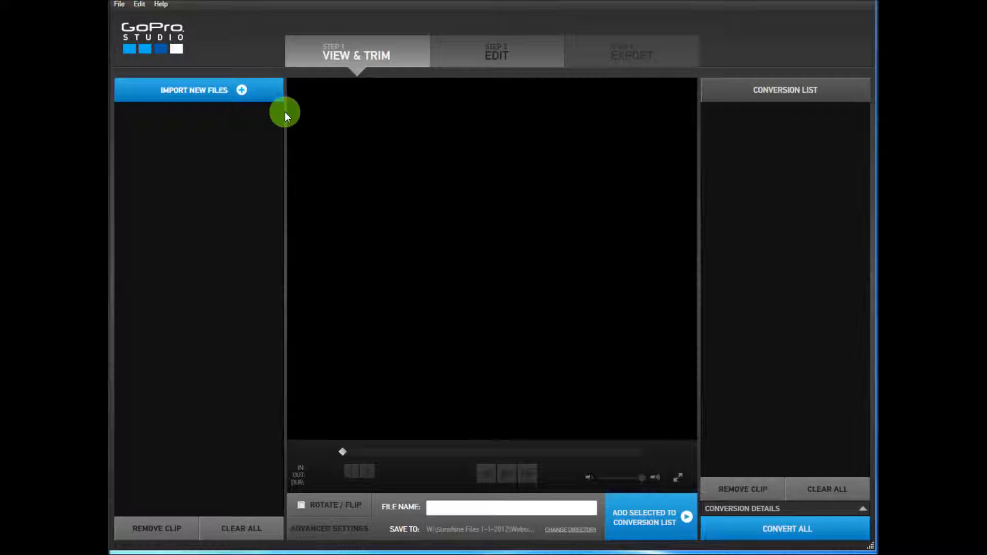
Import all photos from the 100GOPRO folder inside "20150804 - pop Tart"
left_click(242, 93)
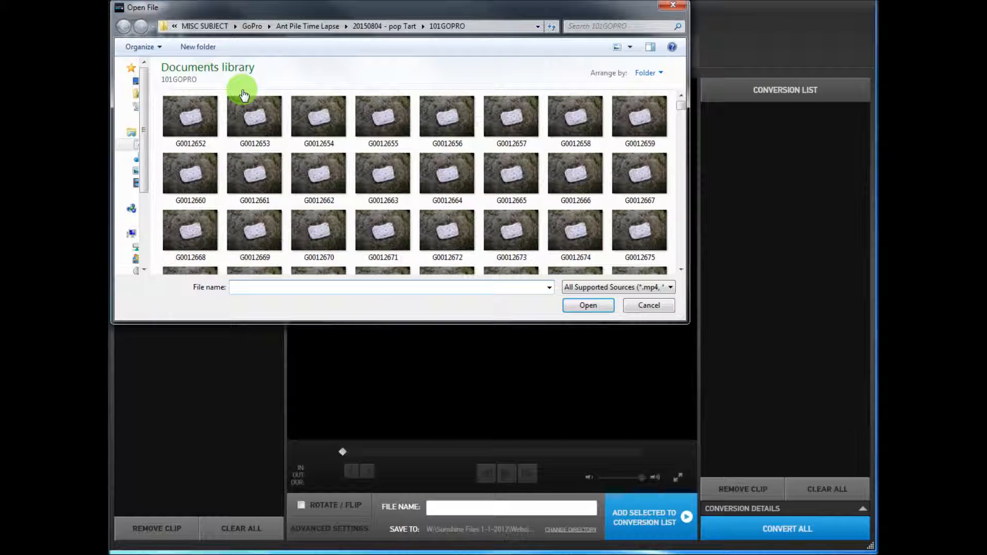
left_click(402, 26)
double_click(183, 138)
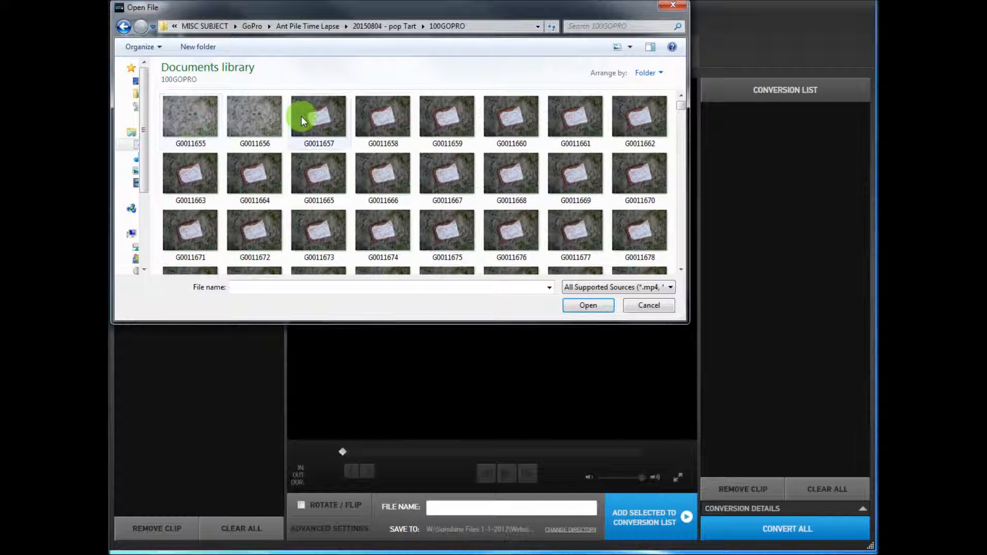
left_click(142, 46)
left_click(156, 135)
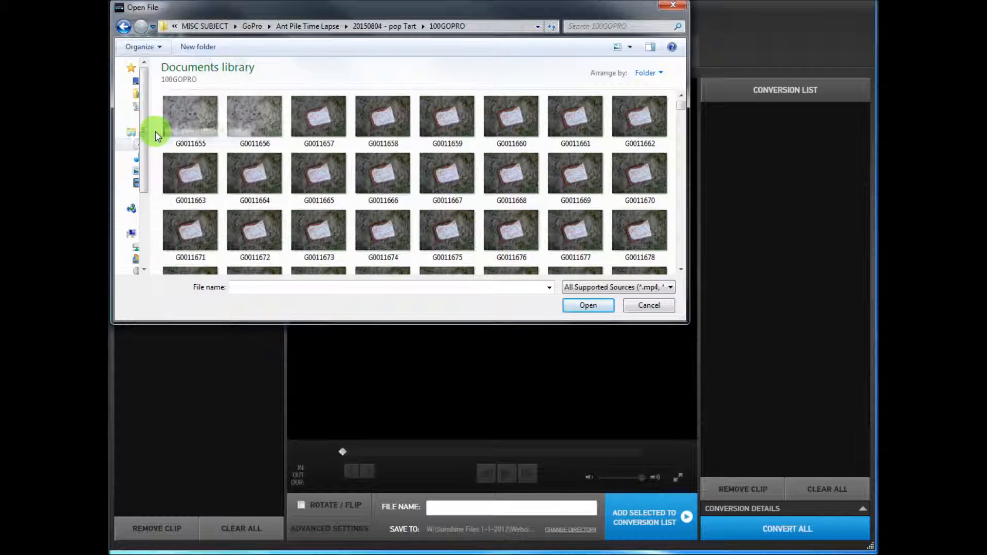
left_click(603, 305)
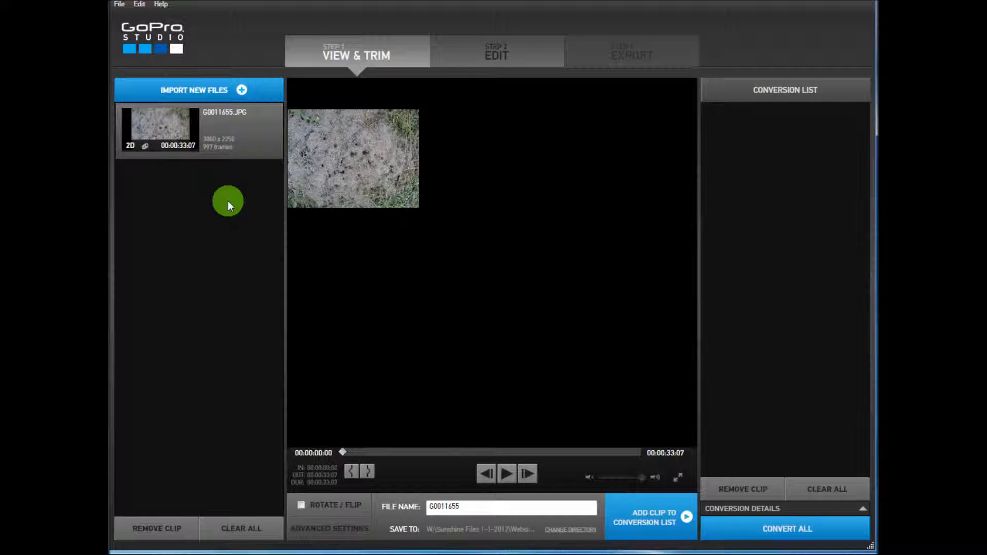
Import all photos from the 101GOPRO folder inside "20150804 - pop Tart" as another clip
left_click(239, 90)
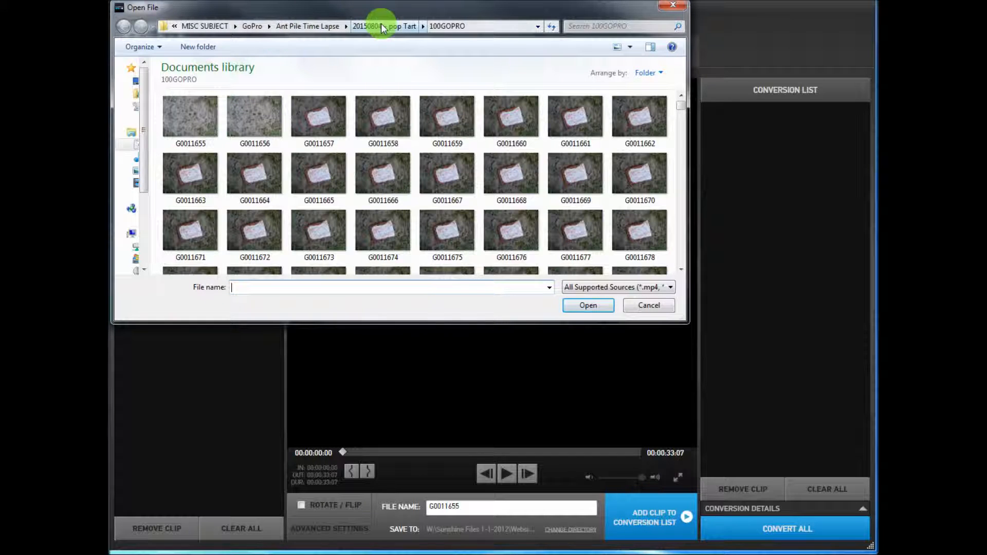
left_click(381, 25)
double_click(271, 124)
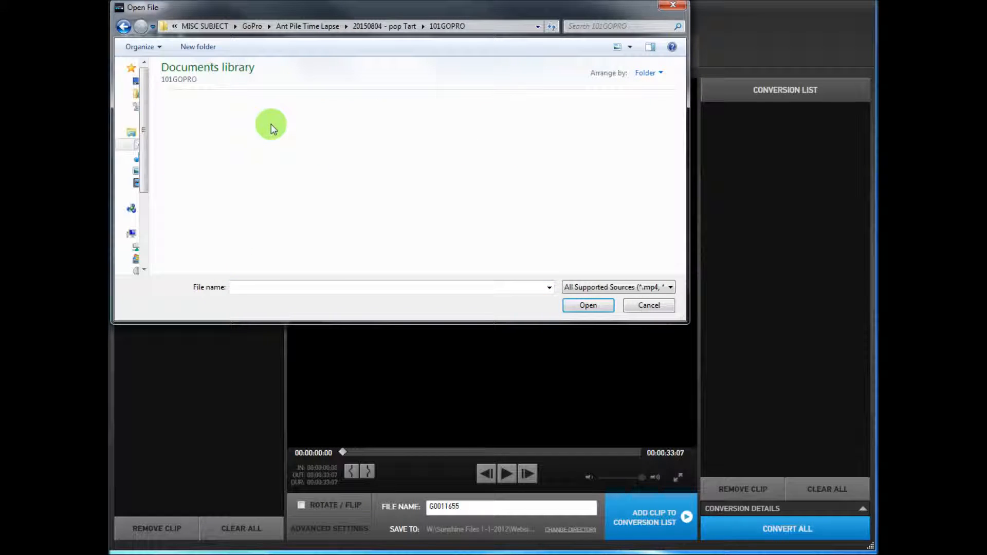
left_click(149, 47)
left_click(156, 134)
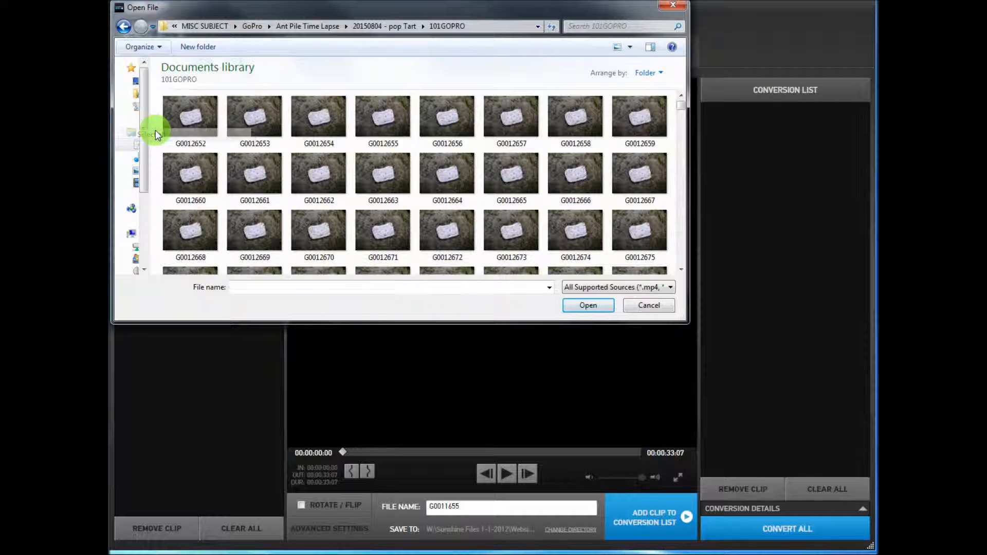
left_click(582, 304)
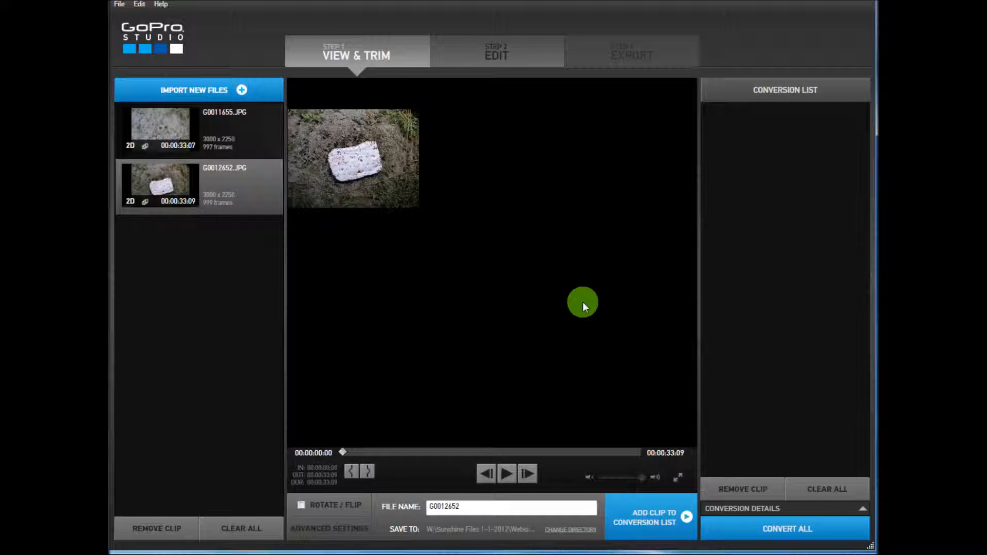
Import all photos from the 102GOPRO folder inside "20150804 - pop Tart" as another clip
left_click(247, 90)
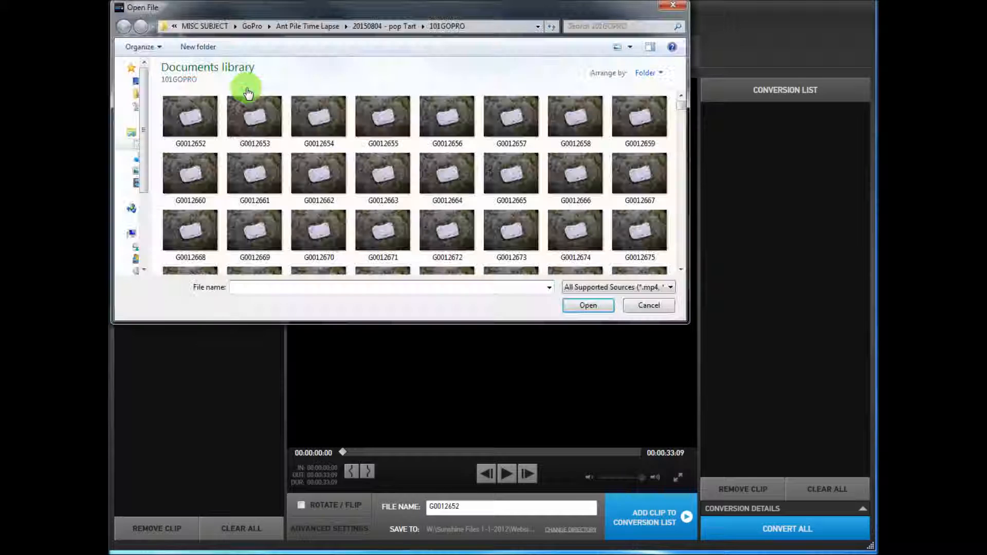
left_click(376, 26)
double_click(321, 128)
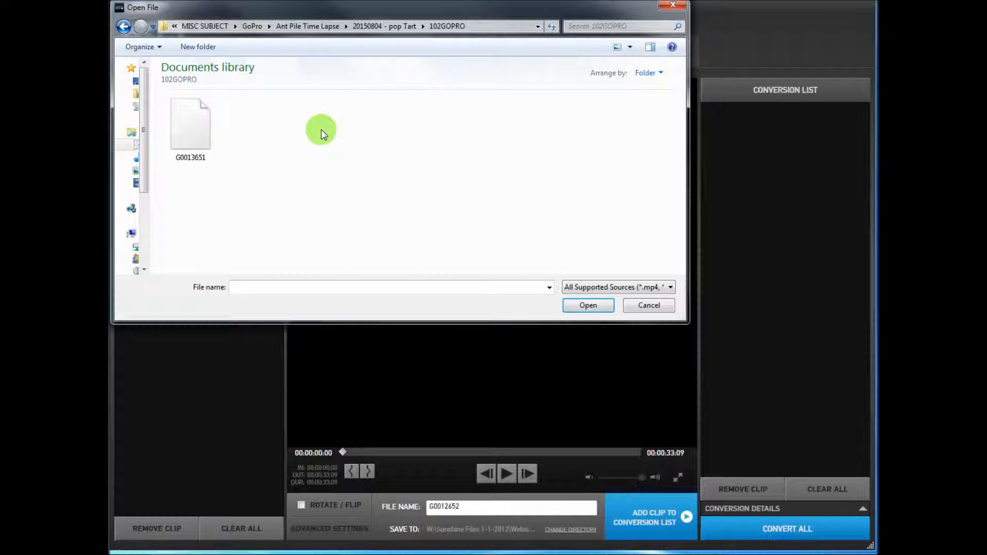
left_click(157, 47)
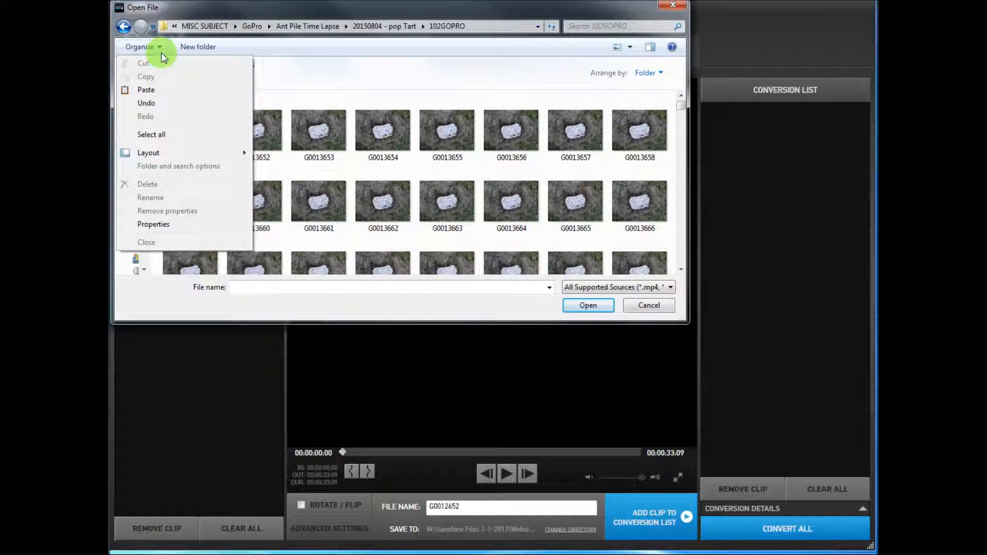
left_click(160, 133)
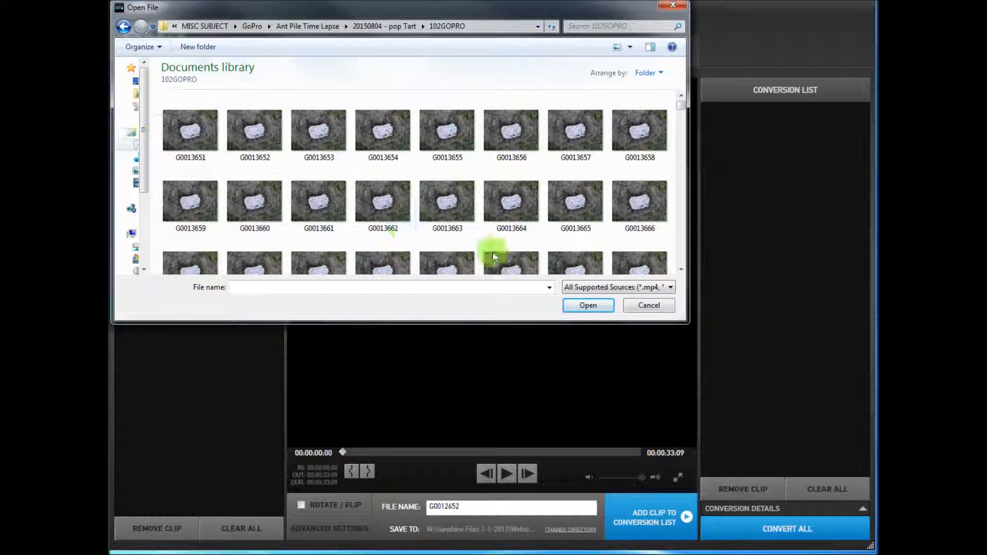
left_click(589, 305)
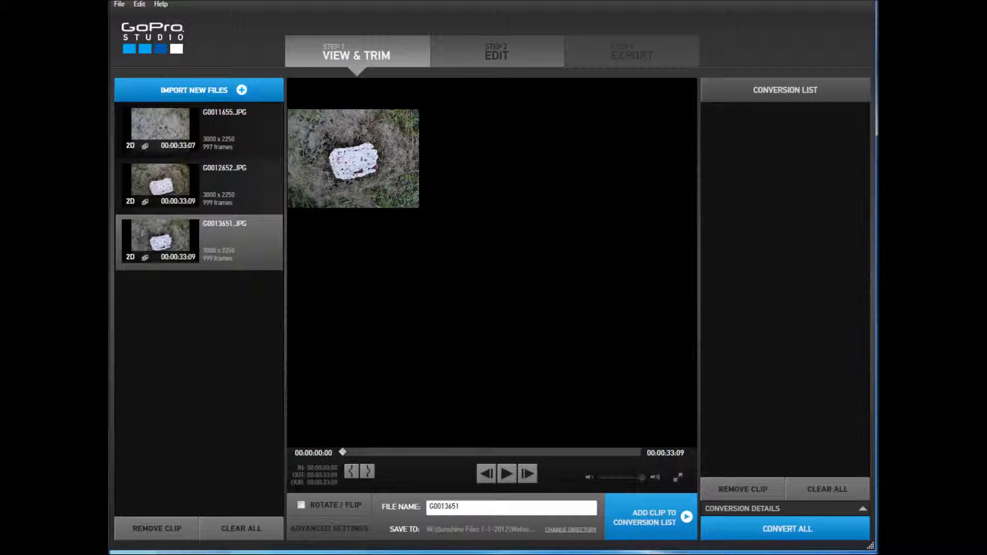
Import all photos from the 109GOPRO folder inside "20150804 - pop Tart" as another clip
left_click(242, 91)
left_click(390, 23)
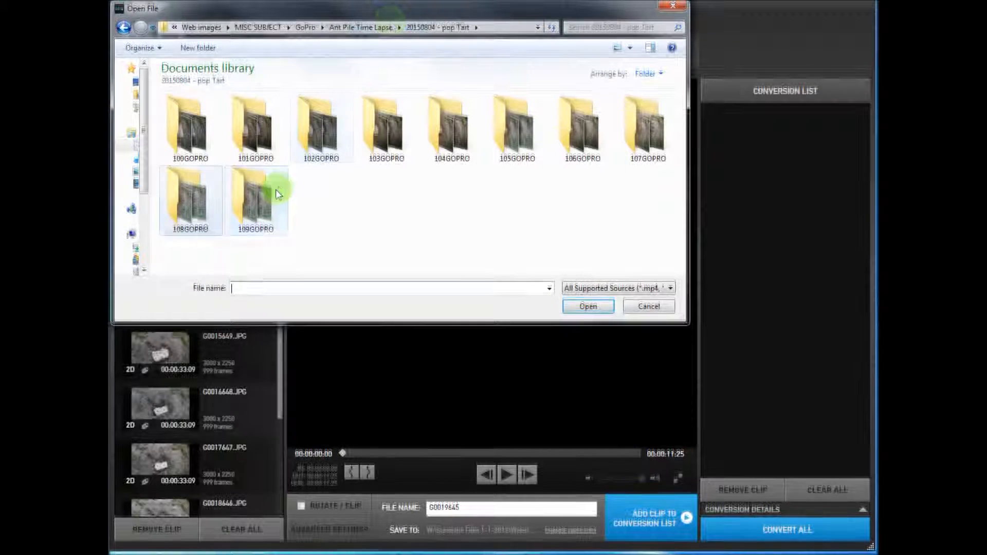
double_click(276, 190)
left_click(140, 47)
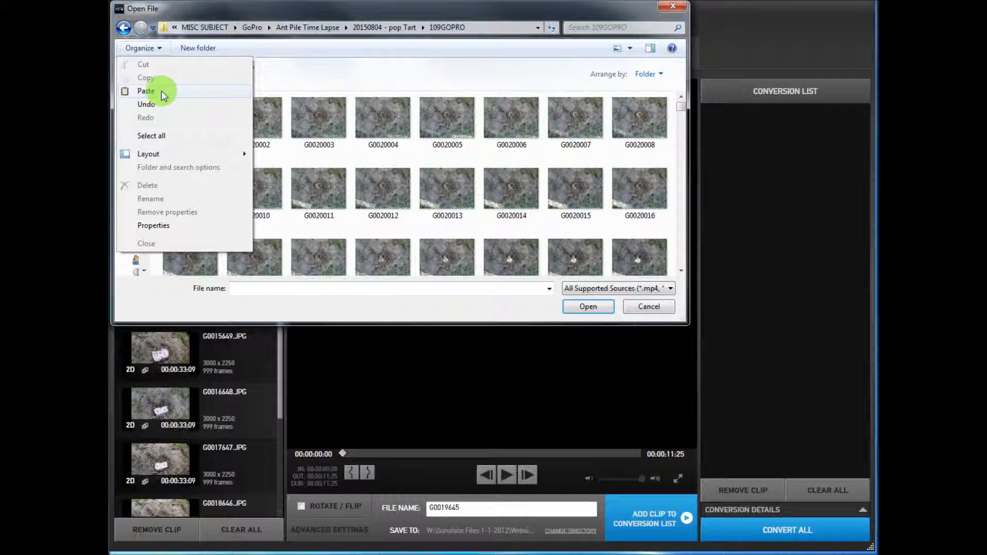
left_click(163, 134)
left_click(589, 306)
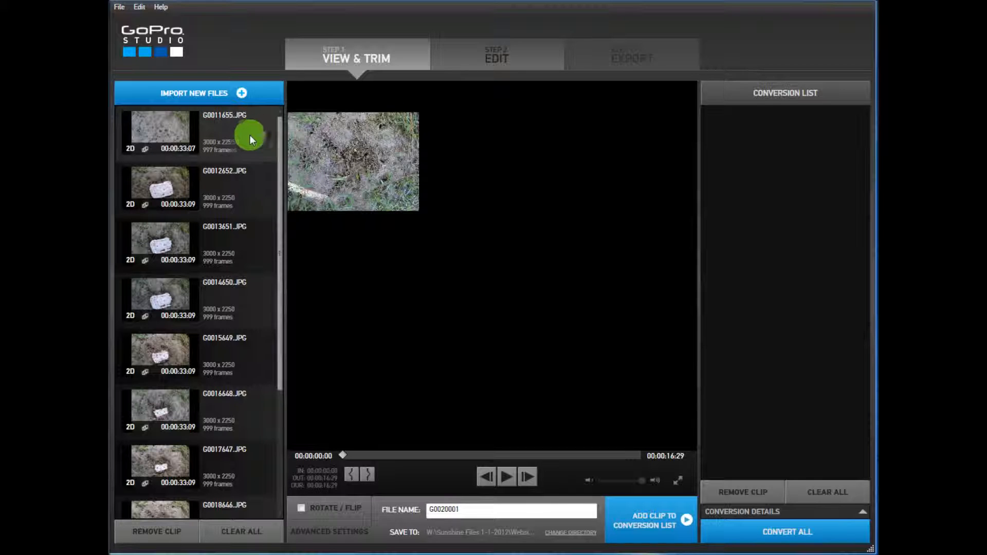
Check the advanced conversion settings of the imported clips G0011655 and G0013651, leaving each dialog without changes
left_click(217, 145)
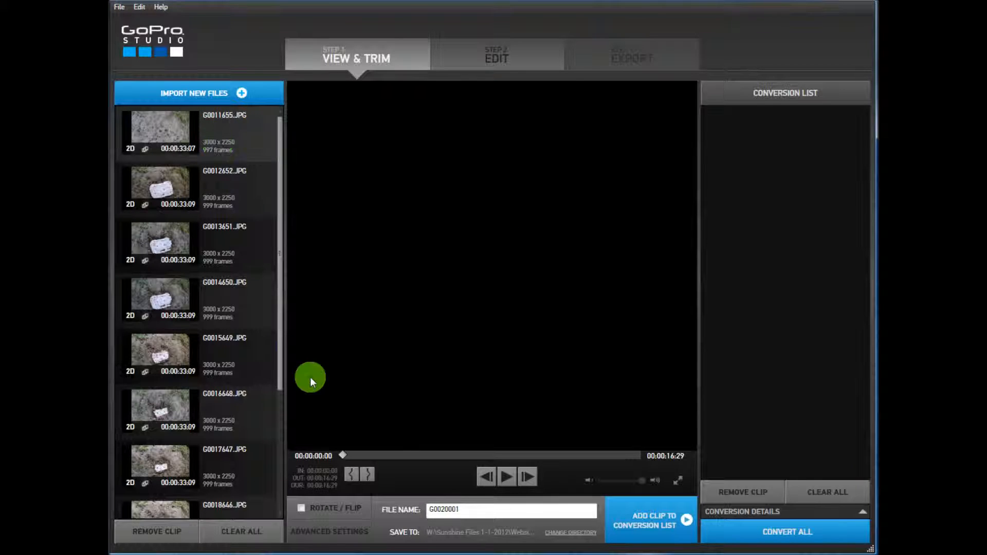
left_click(332, 530)
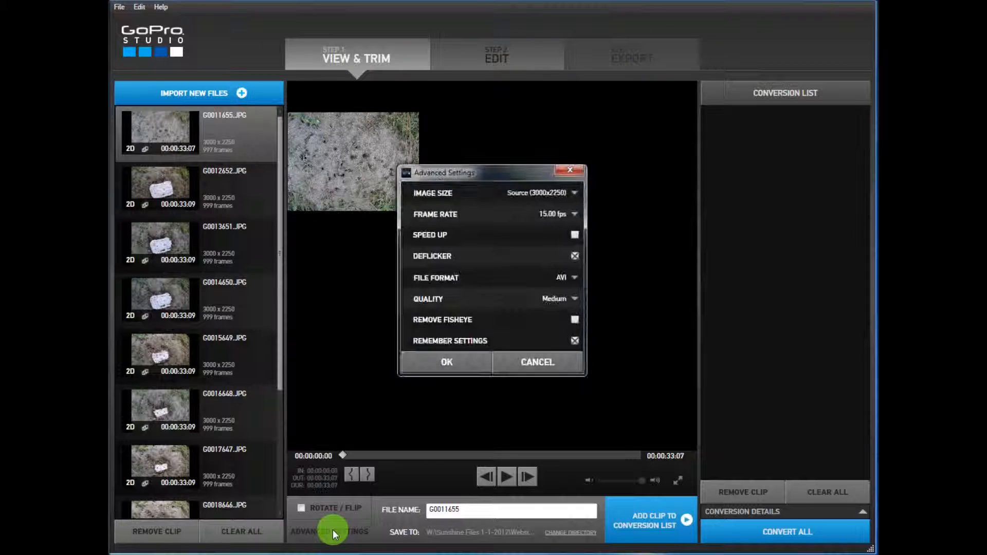
left_click(571, 170)
left_click(254, 237)
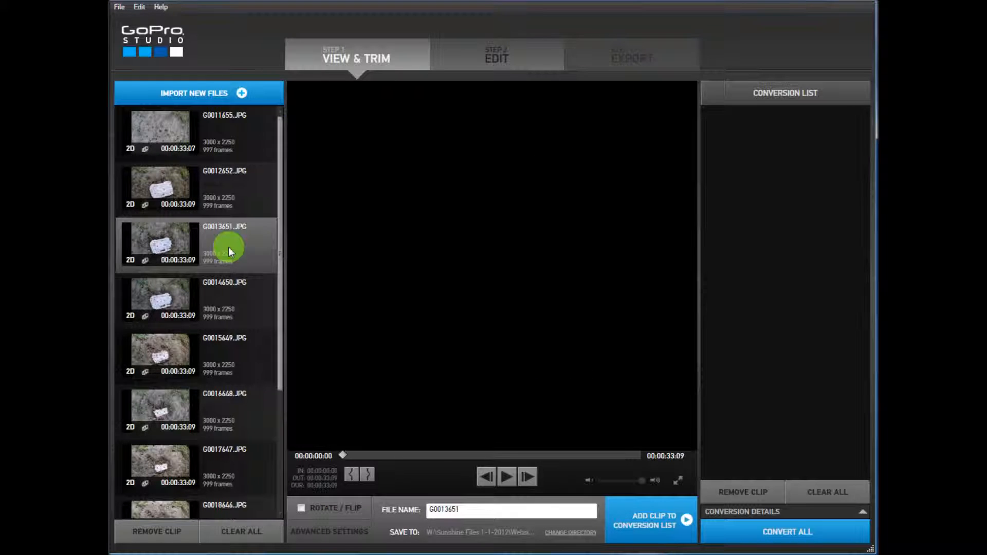
left_click(337, 531)
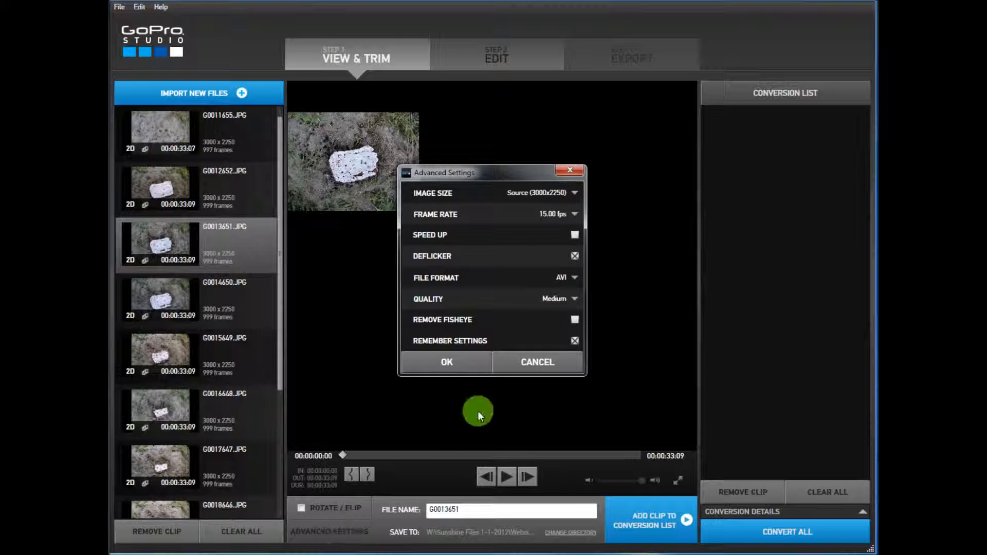
left_click(567, 170)
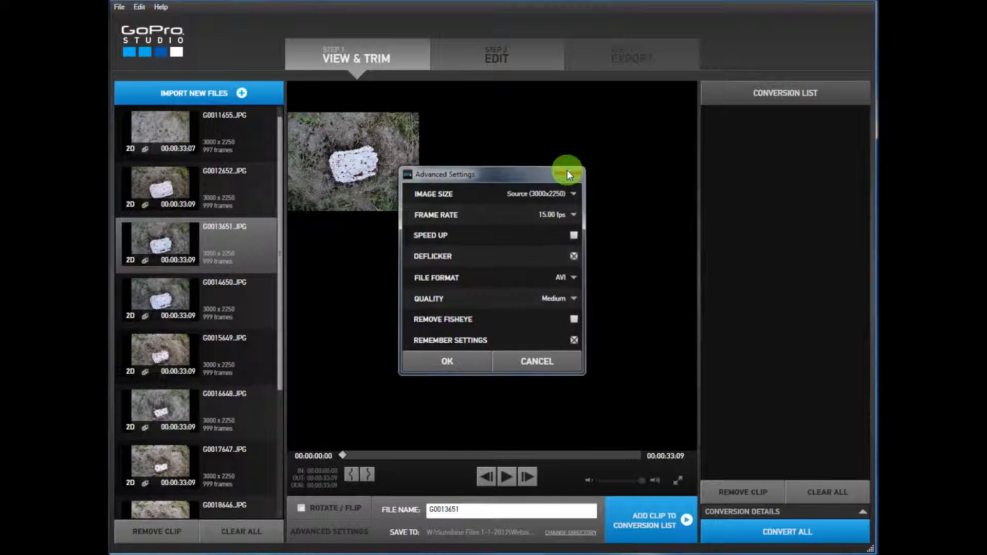
Check the advanced conversion settings of the imported clips G0017647 and G0020001, closing each dialog without changes
left_click(205, 481)
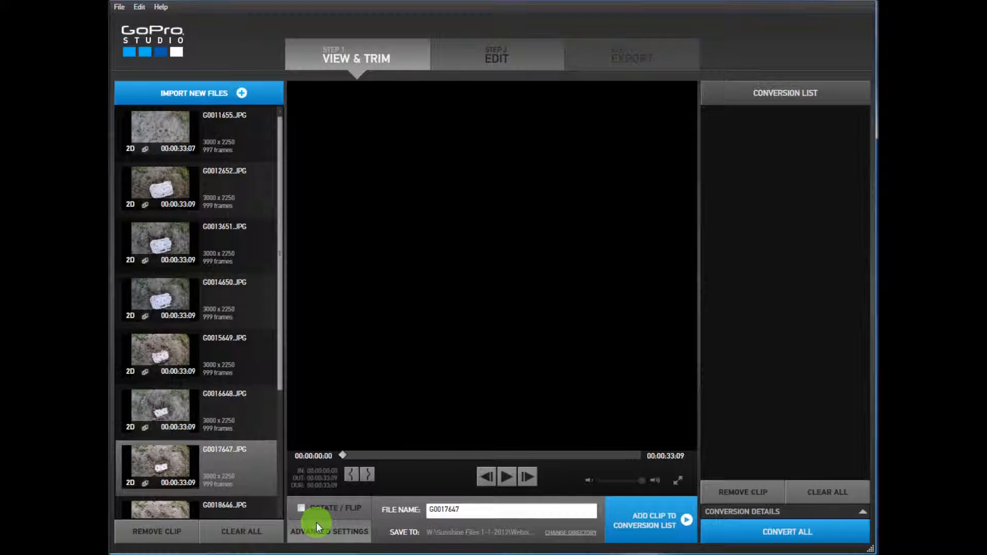
left_click(329, 527)
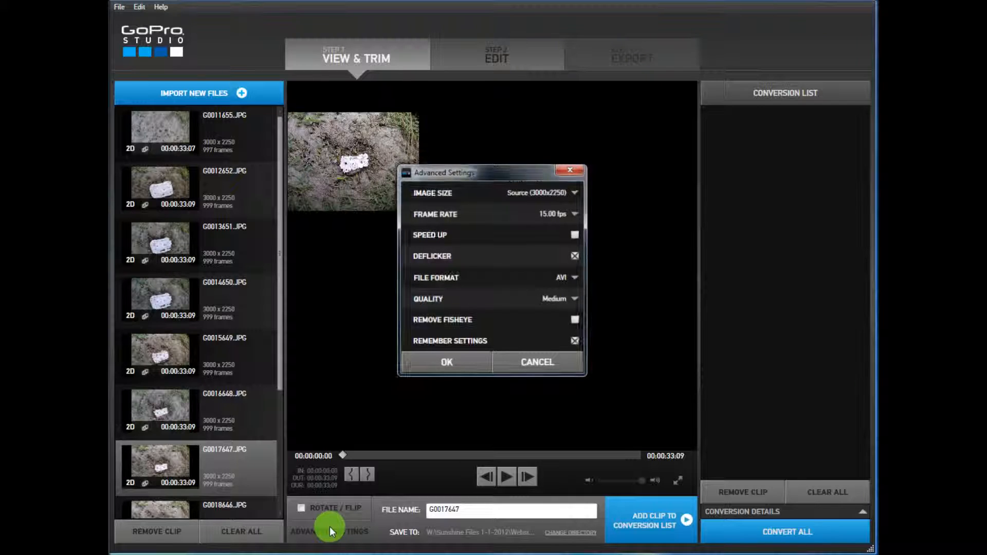
left_click(529, 363)
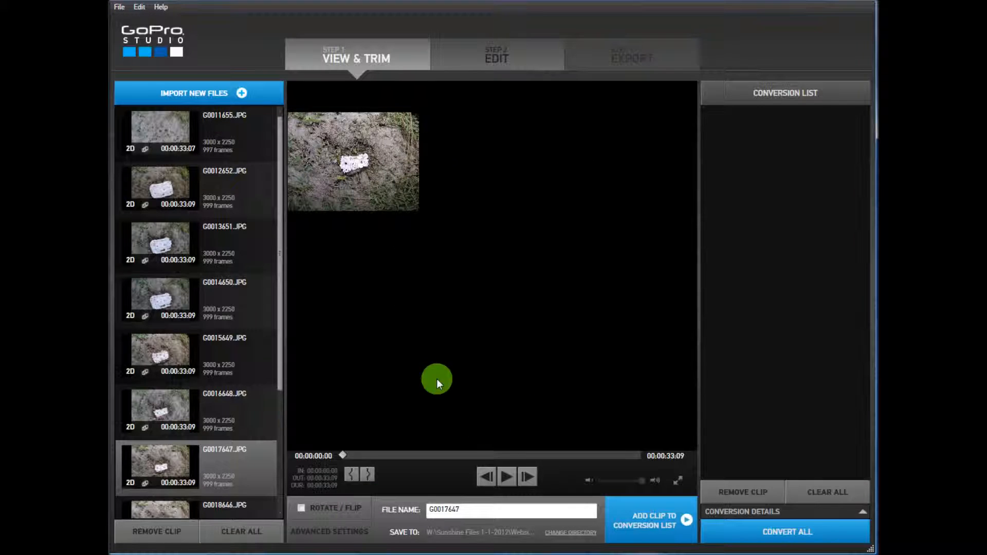
left_click(280, 498)
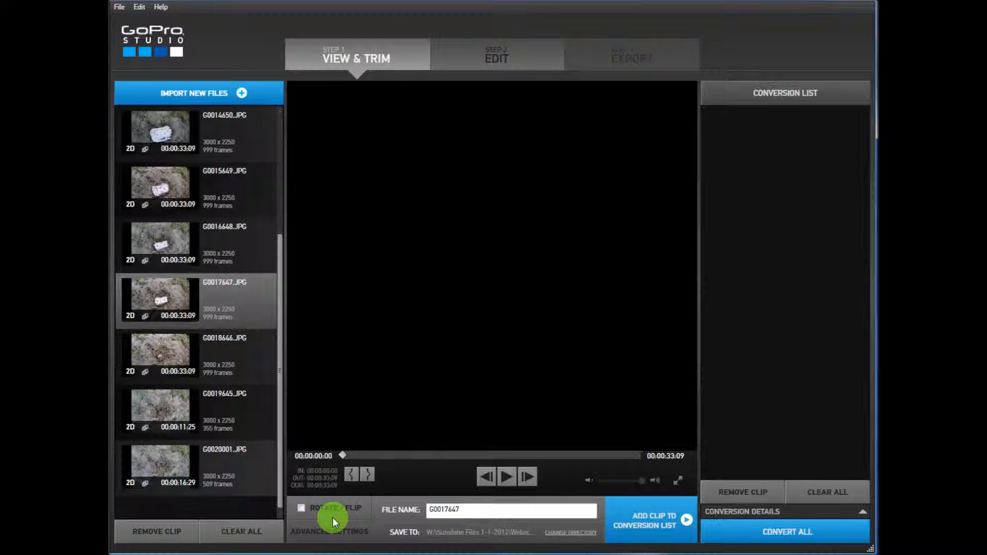
left_click(338, 532)
left_click(565, 250)
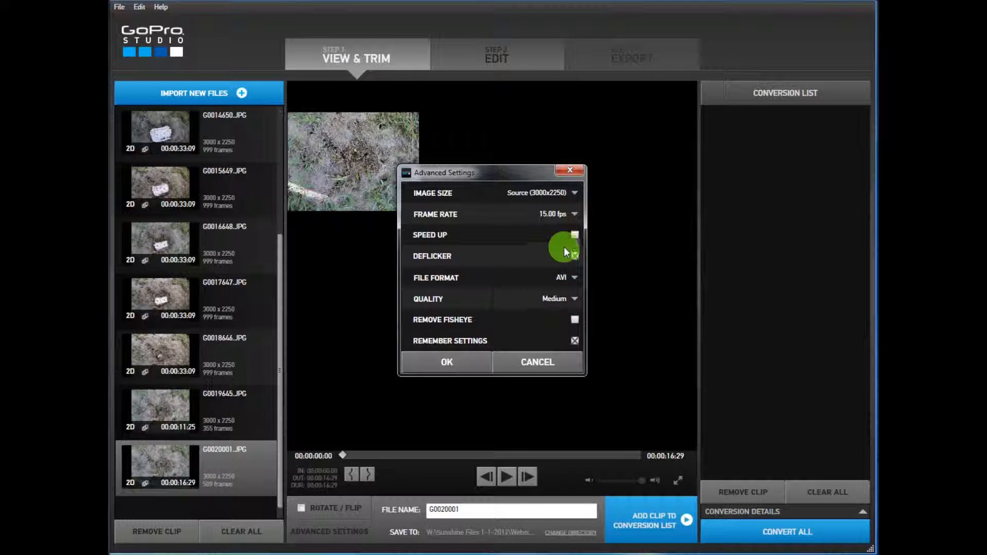
left_click(576, 168)
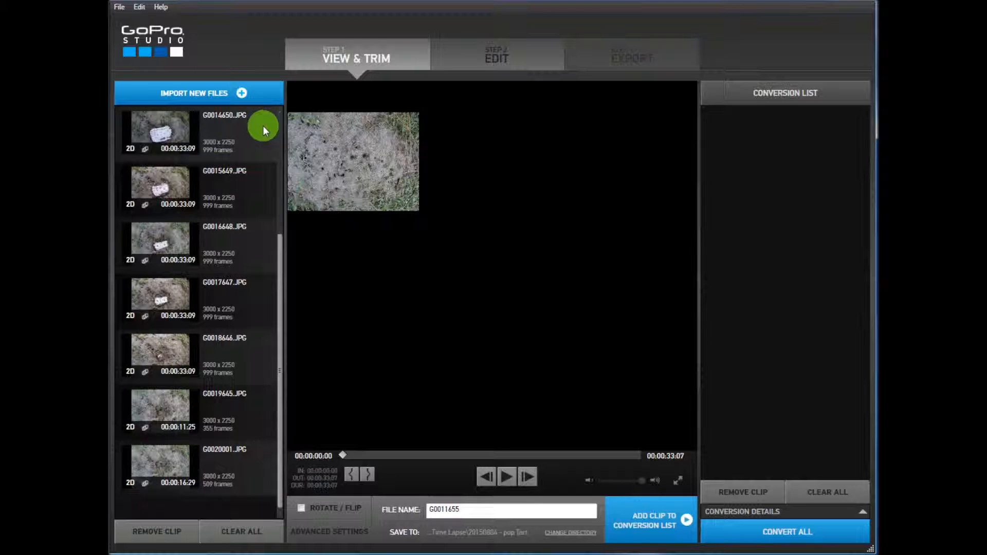
Select all imported clips from G0011655 through G0020001 and add them to the conversion list
left_click(279, 123)
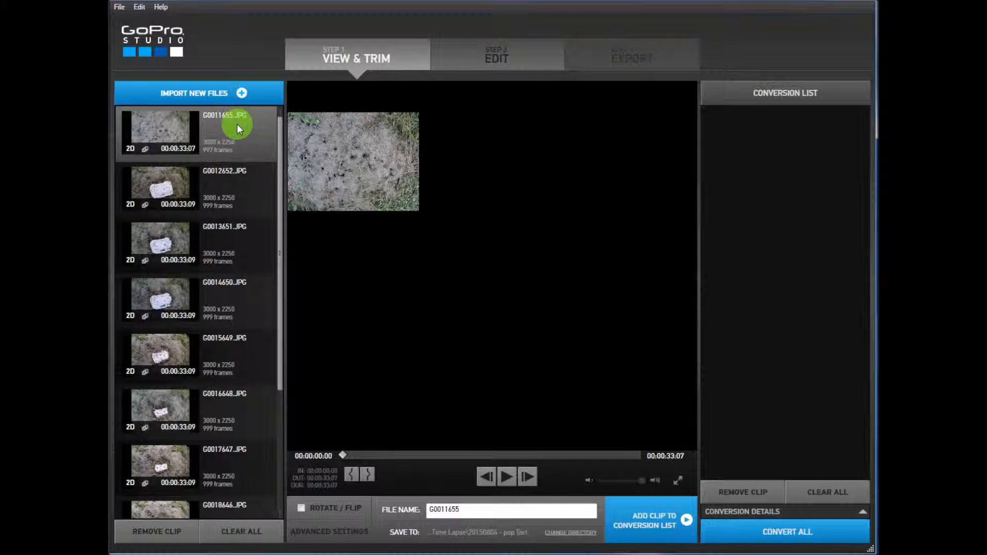
scroll(237, 125, "down", 3)
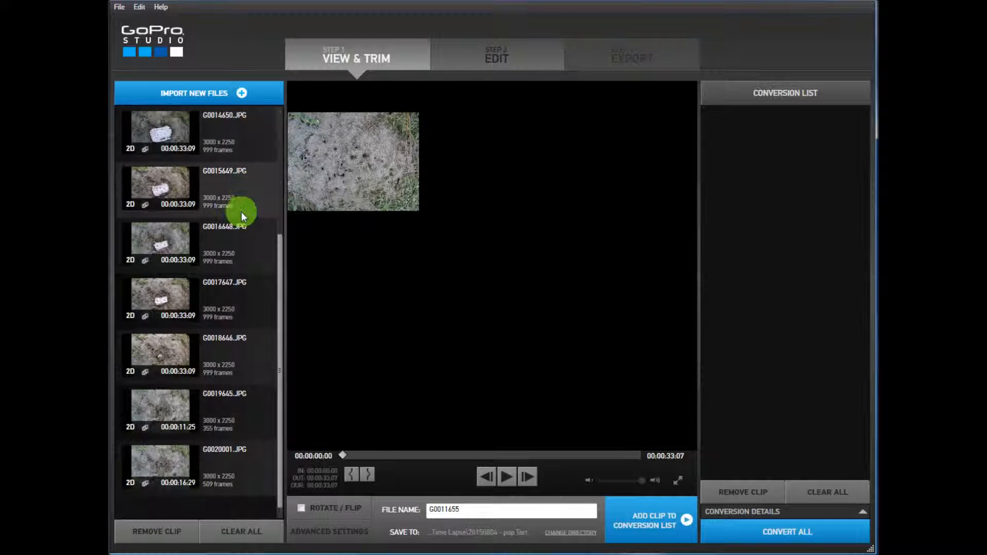
left_click(221, 474, "shift")
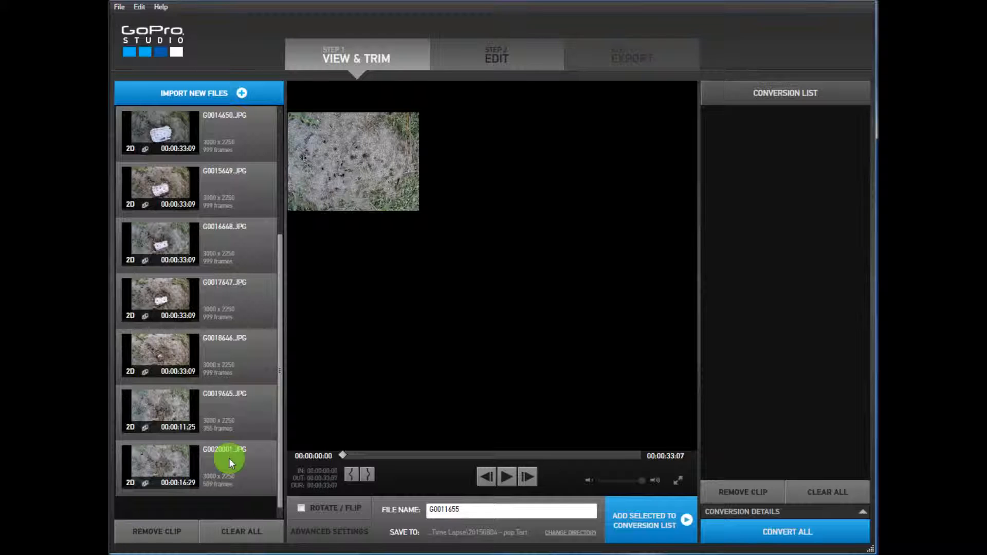
left_click(642, 517)
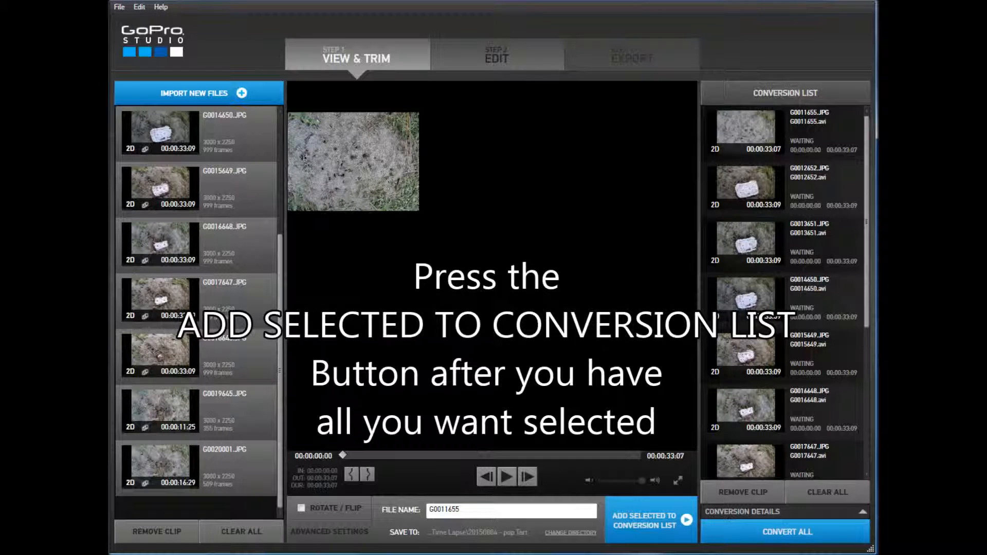
Look over the queued clips and start converting the whole conversion list to AVI
mouse_move(837, 131)
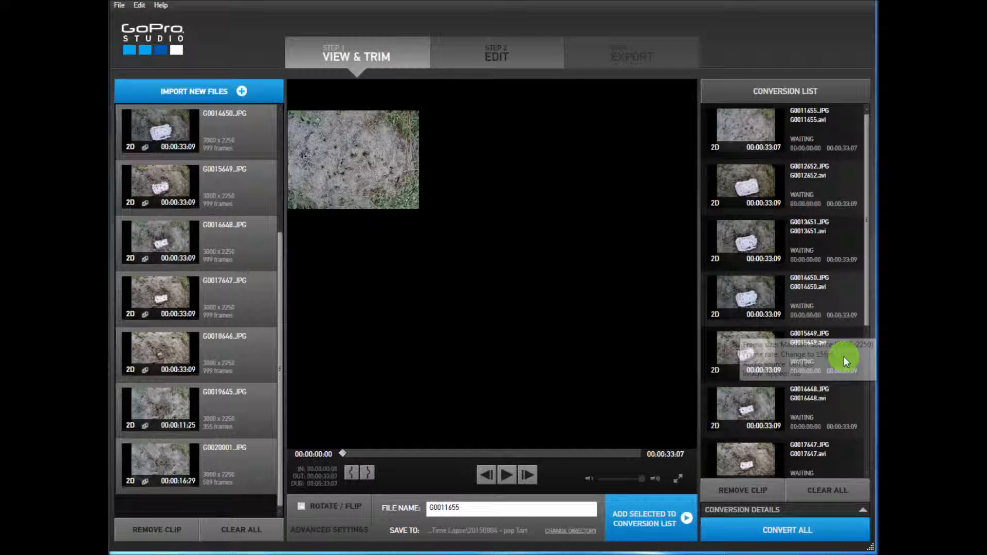
left_click(866, 448)
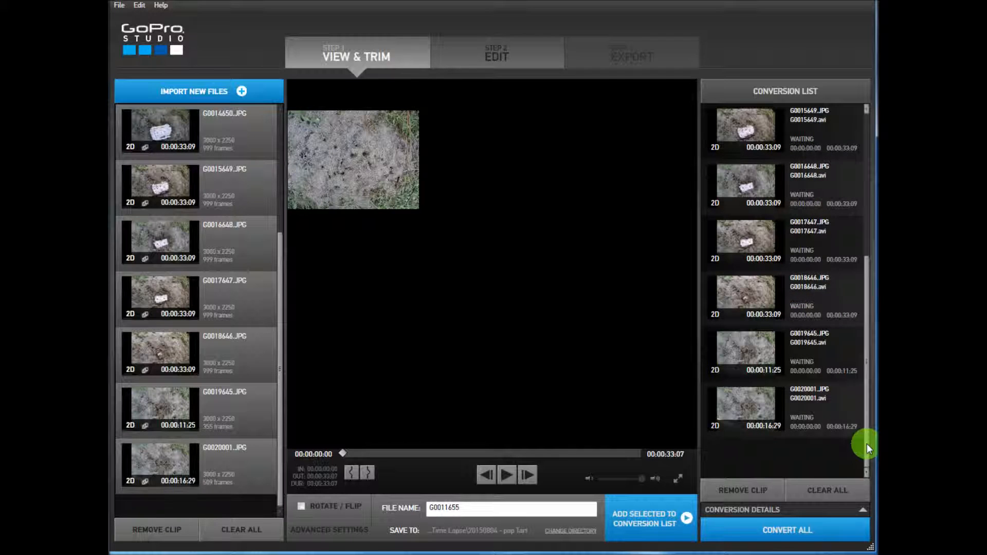
left_click(868, 122)
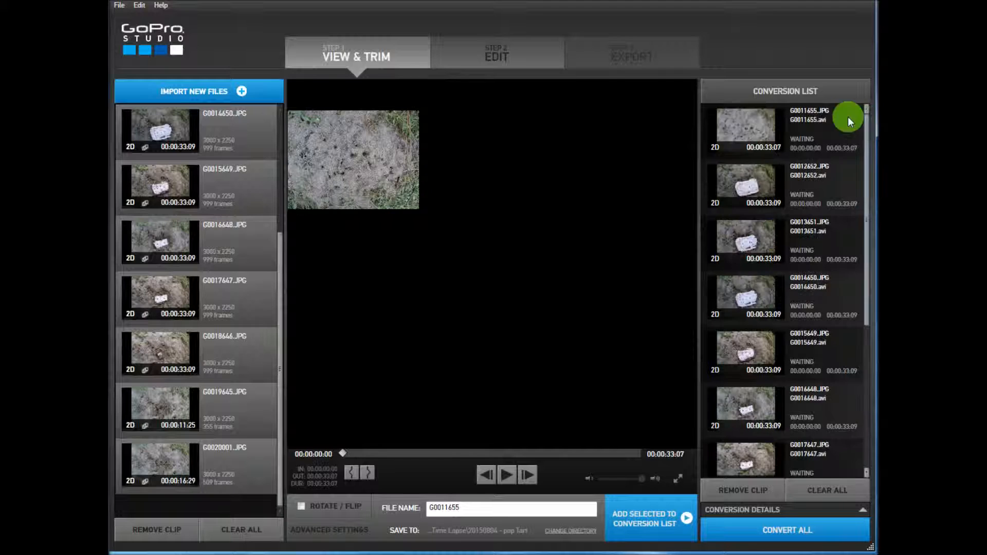
left_click(781, 532)
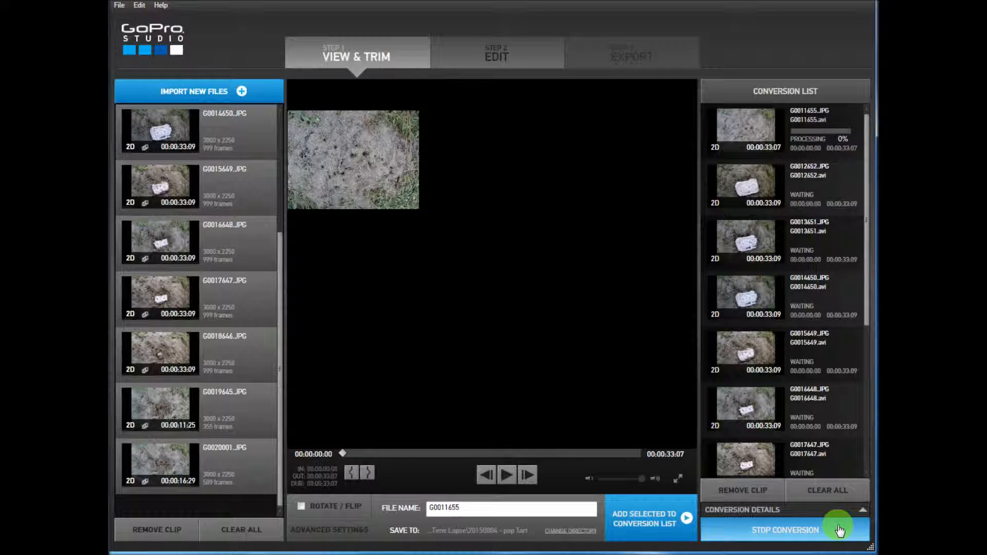
Examine the conversion status of every clip in the conversion list, from G0011655 to G0020001
mouse_move(802, 135)
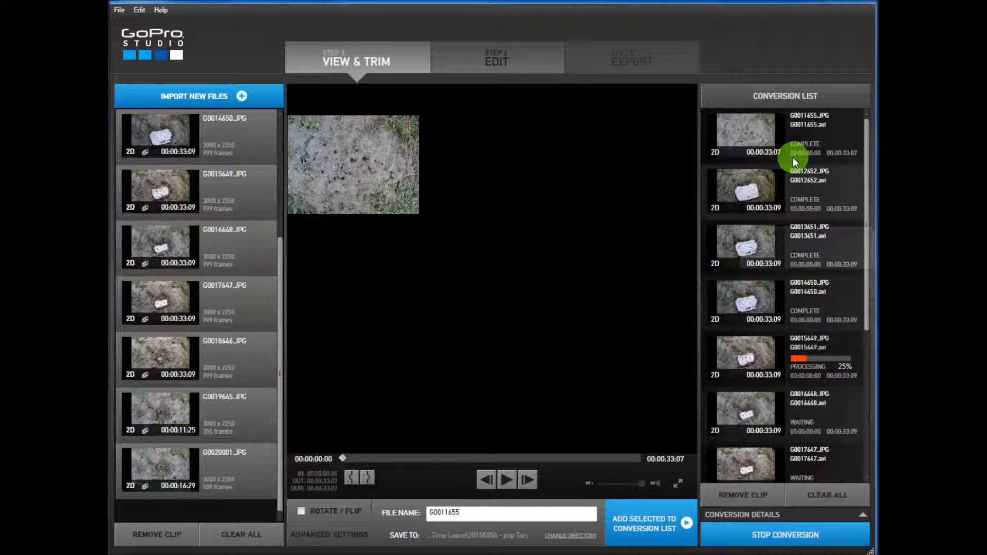
left_click(867, 455)
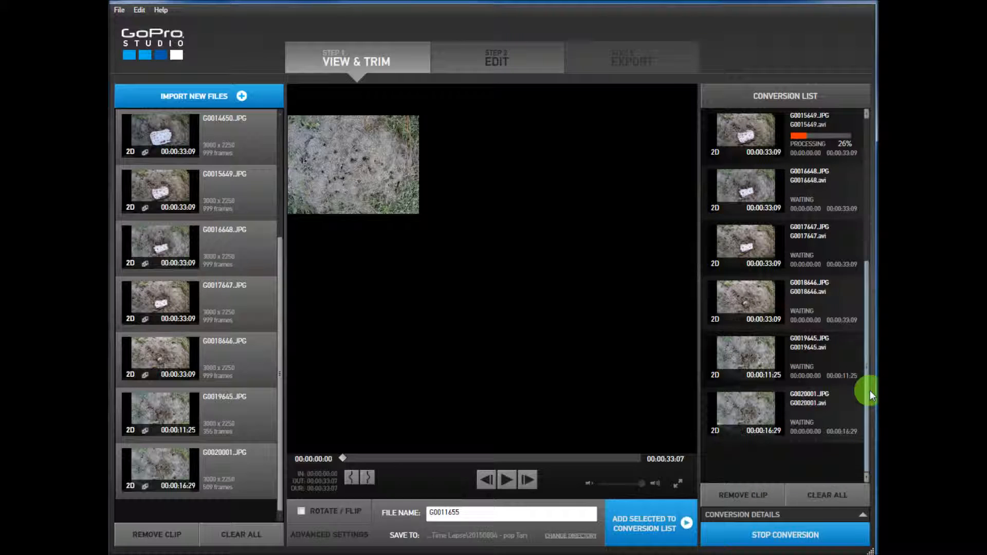
mouse_move(826, 140)
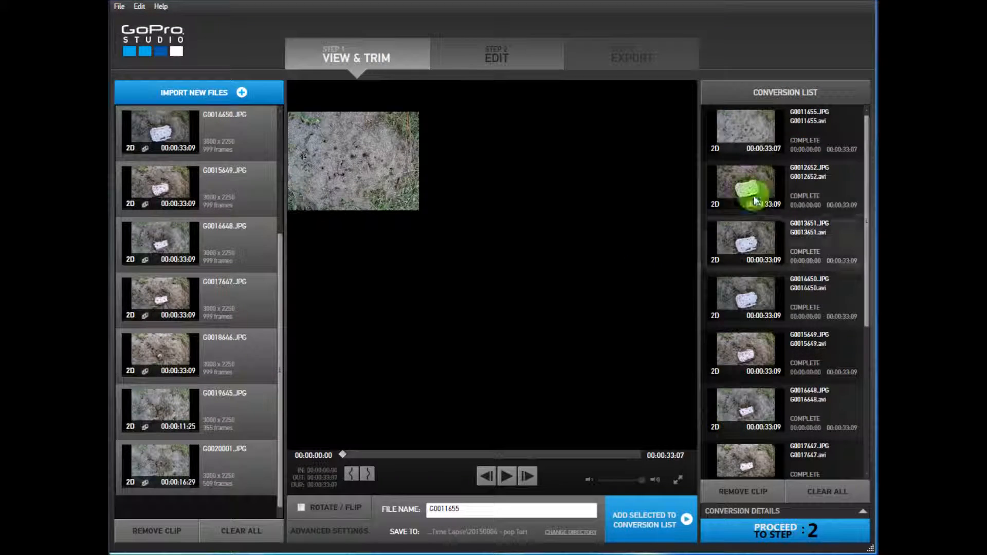
left_click(766, 136)
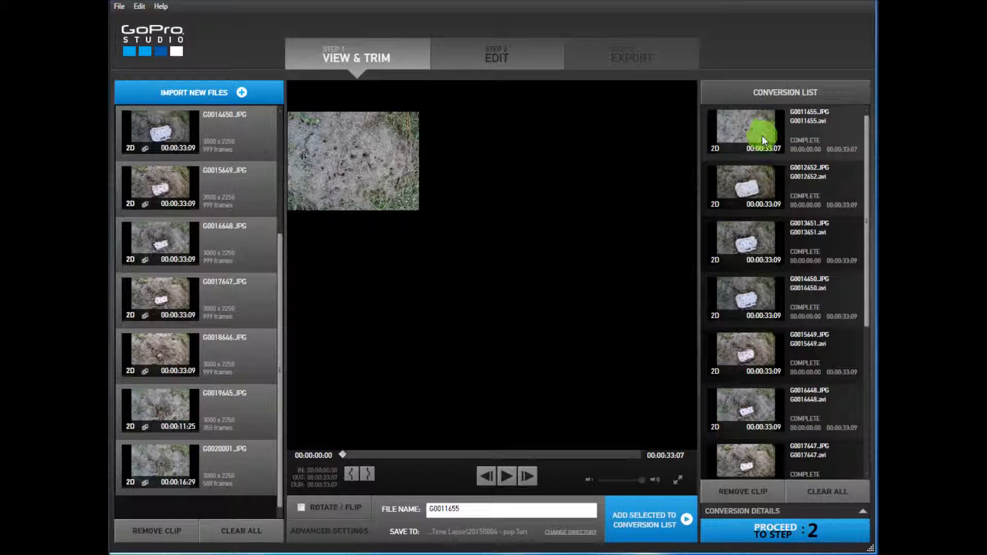
left_click(868, 459)
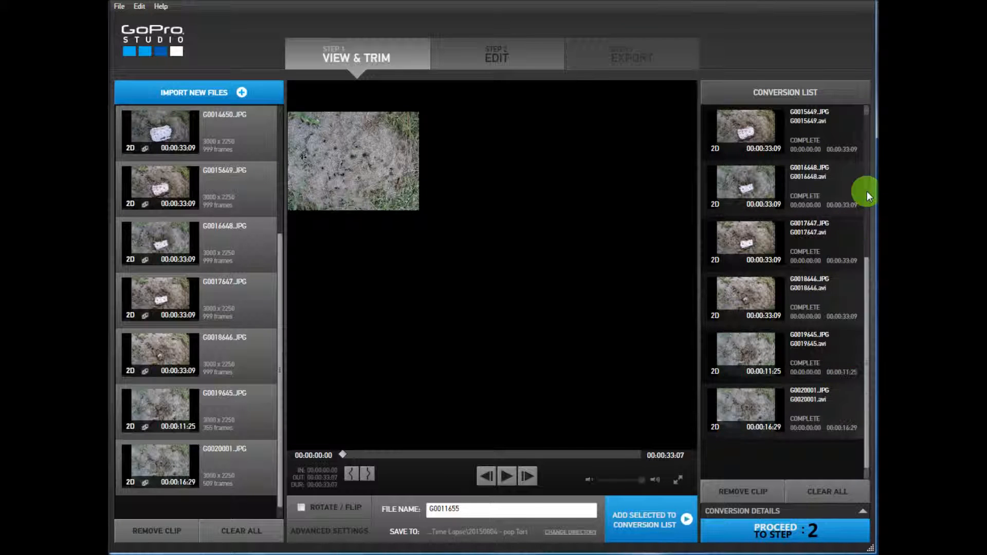
left_click(868, 131)
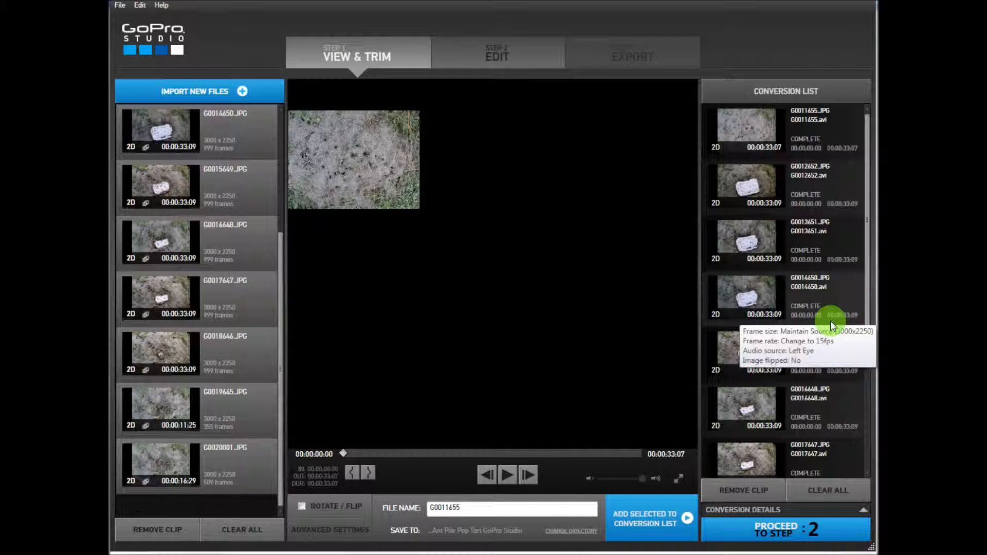
left_click(866, 443)
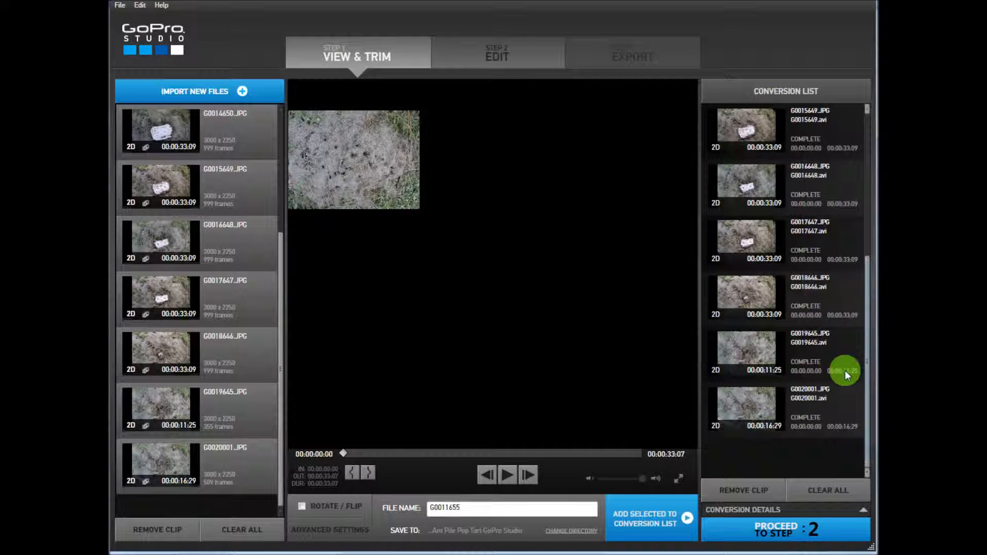
Proceed to the editing stage and create the project from the Blank Template
left_click(786, 534)
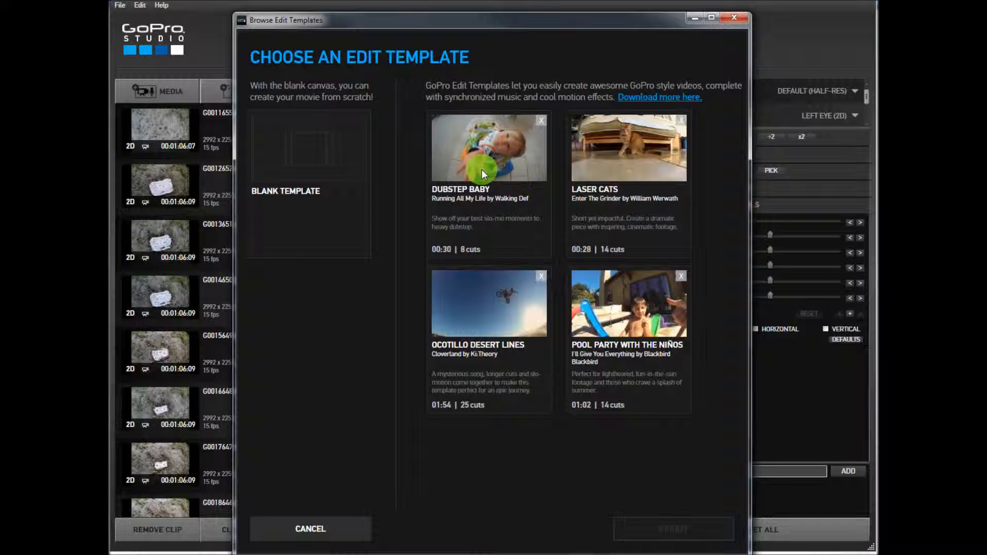
left_click(301, 154)
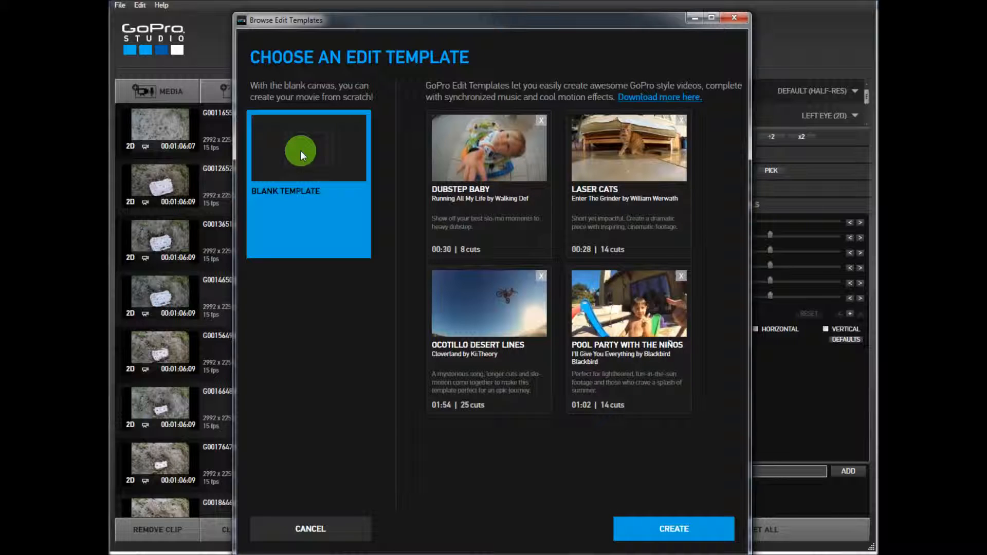
left_click(657, 529)
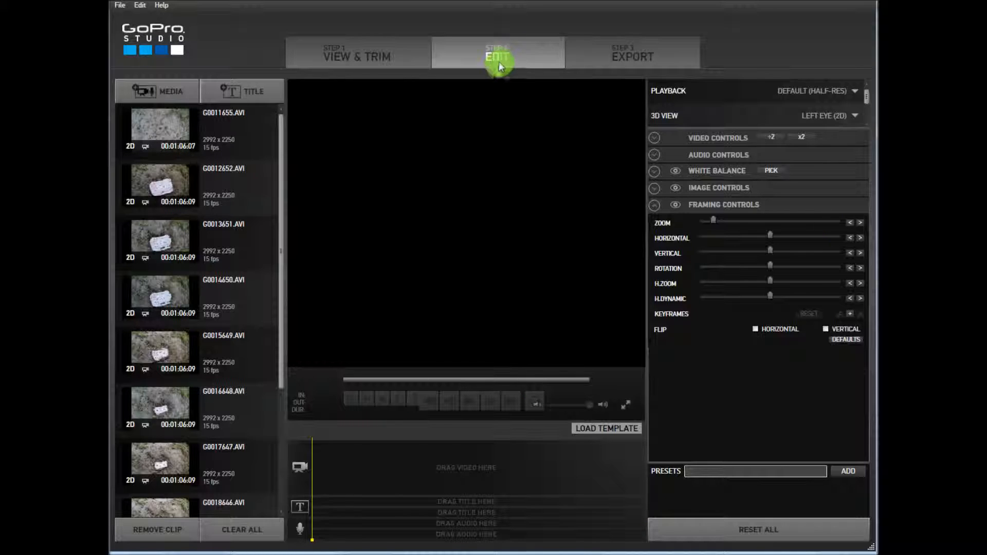
Select all converted AVI clips from G0011655 through G0020001 and place them on the timeline's video track
left_click(218, 138)
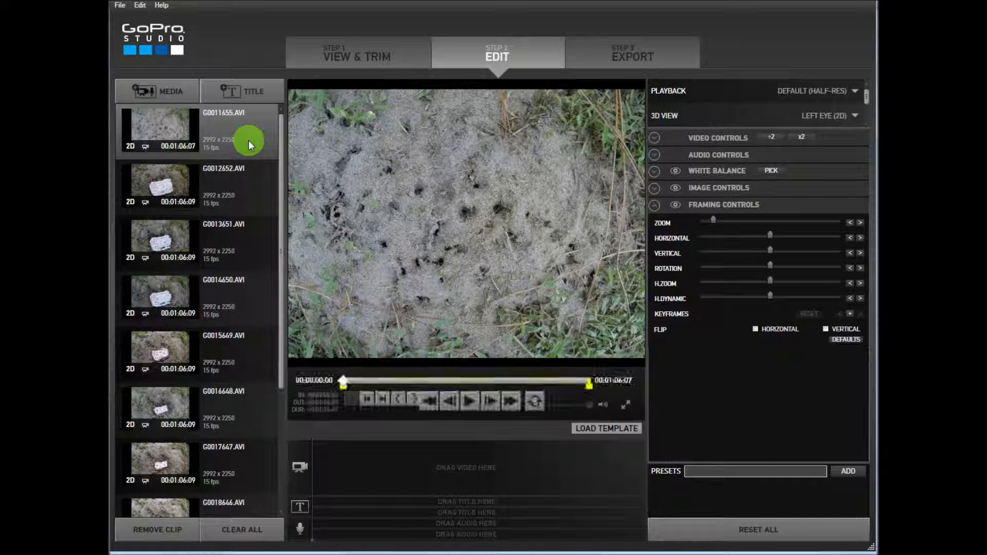
scroll(254, 287, "down", 3)
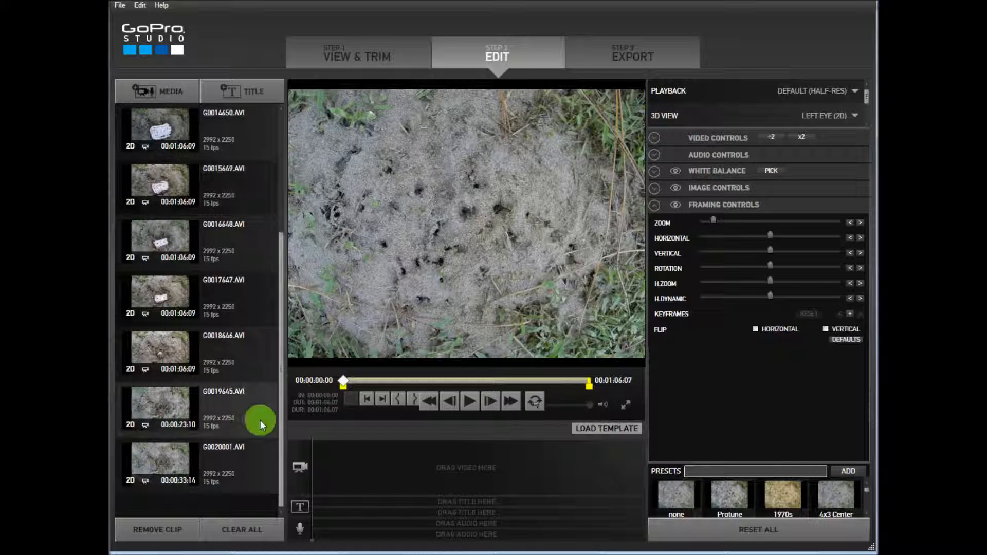
left_click(239, 459, "shift")
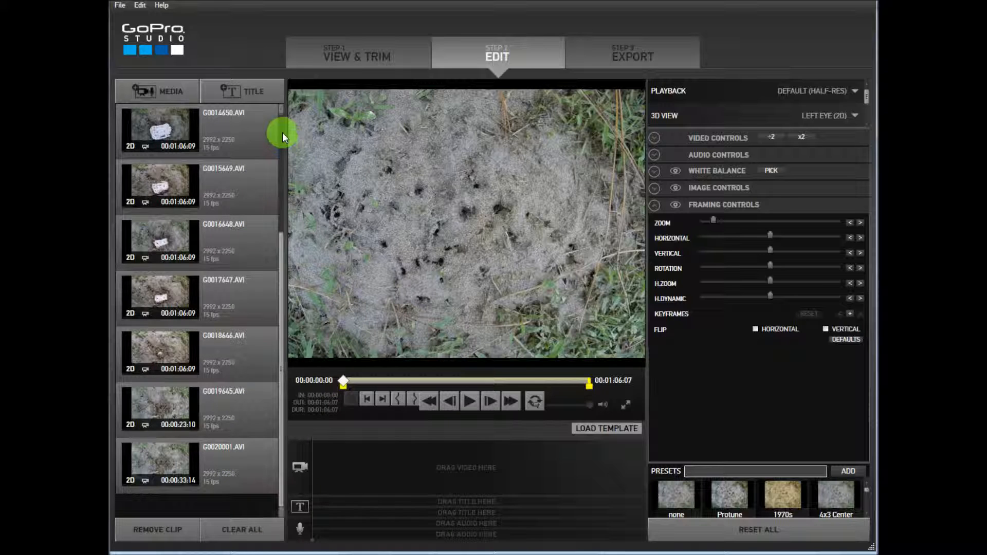
scroll(281, 129, "up", 3)
mouse_move(234, 121)
left_mouse_down()
mouse_move(221, 121)
mouse_move(418, 470)
left_mouse_up()
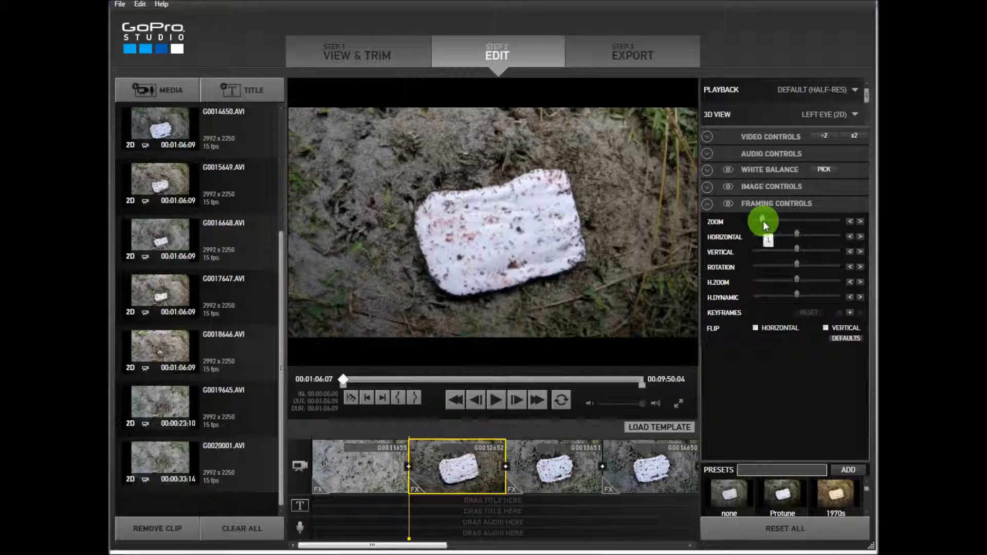
Try zooming in slightly on the G0012652 timeline clip, and restore its framing to the defaults
left_click_drag(763, 220, 774, 220)
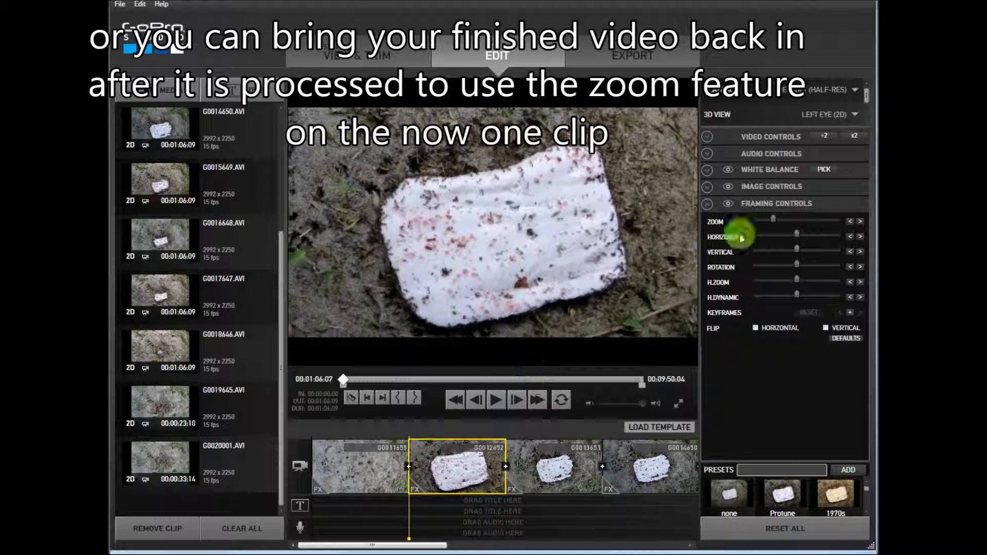
left_click(845, 339)
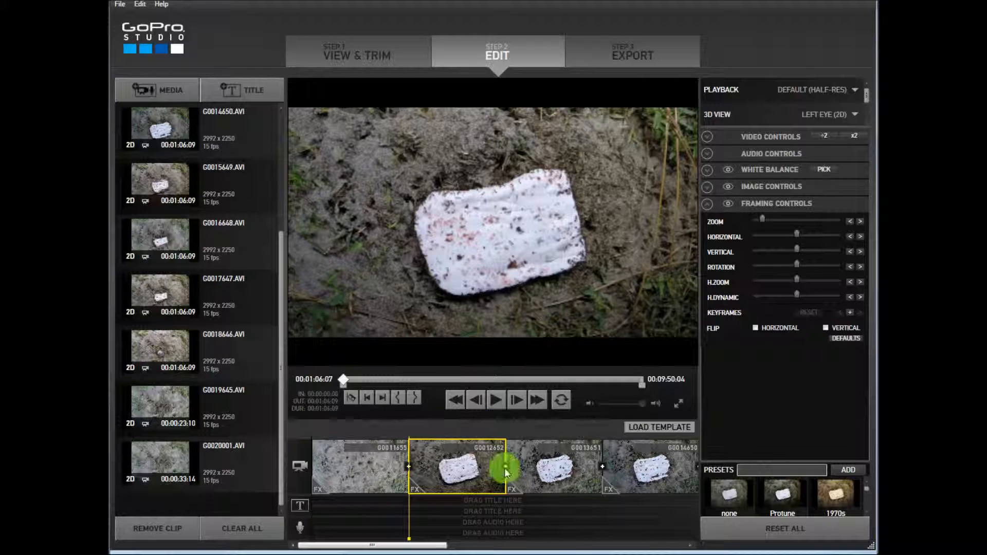
Select the first timeline clip, G0011655, and set up the video export with the YouTube preset after trying HD 1080p
left_click(379, 465)
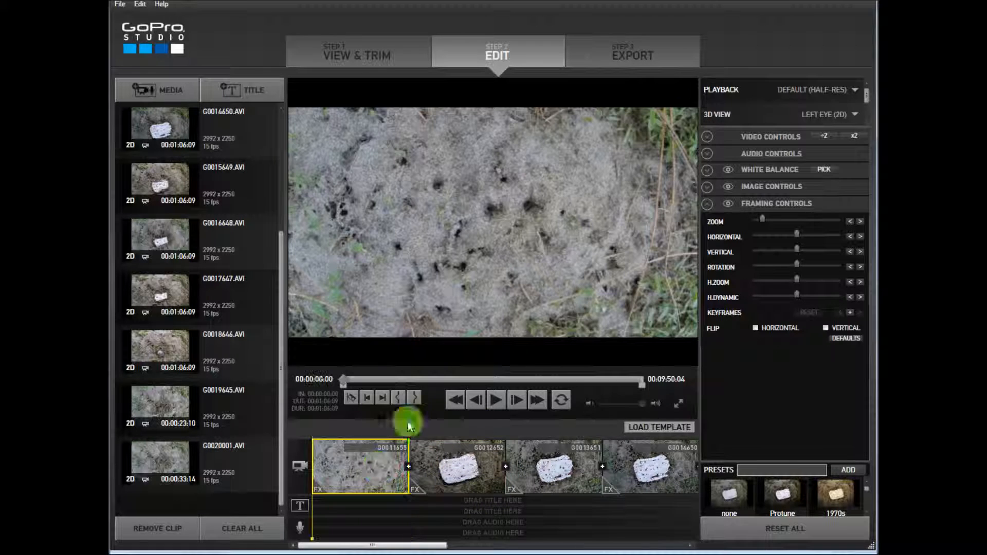
left_click(639, 53)
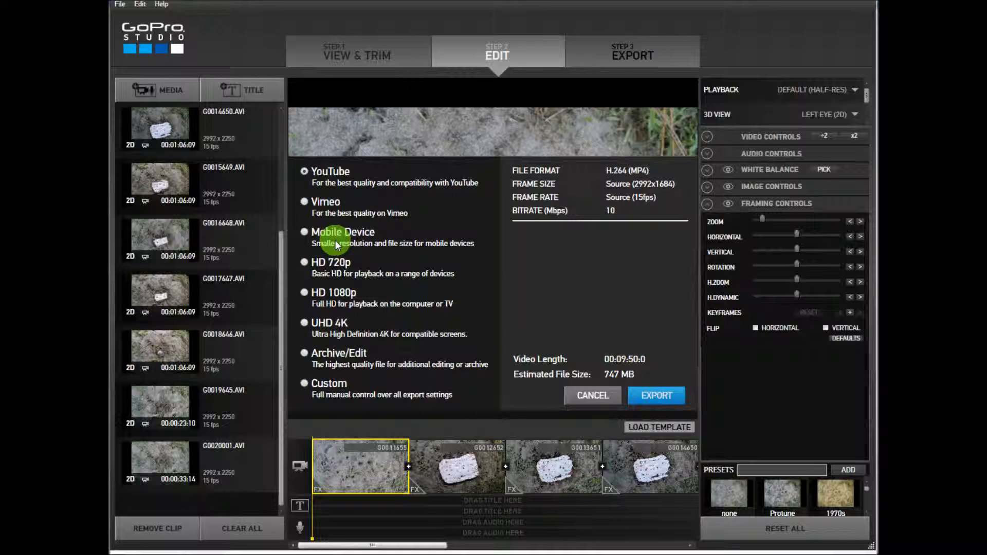
left_click(319, 292)
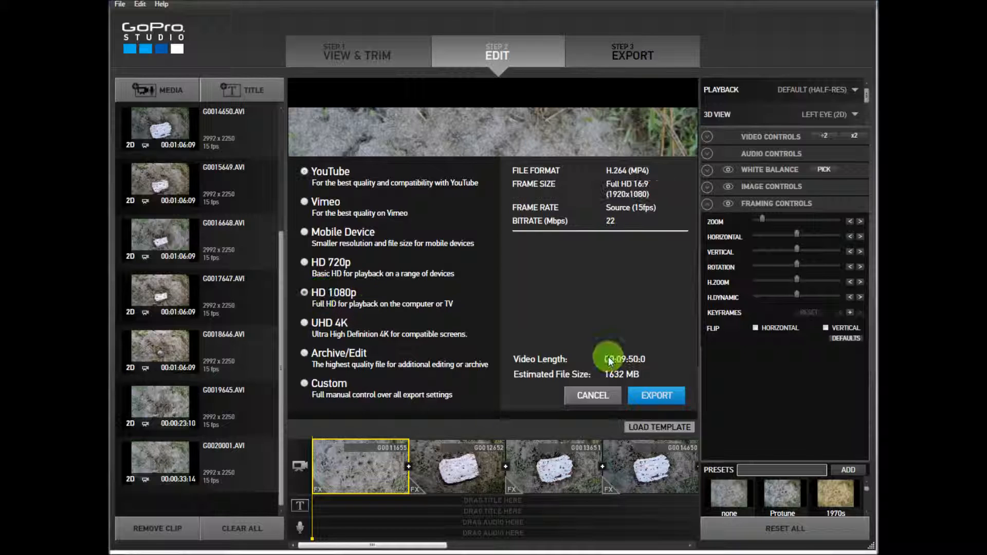
left_click(329, 171)
Export the video as an MP4 named Ant Pile Pop Tart 2 into the Ant Pile Pop Tart GoPro Studio folder
left_click(654, 397)
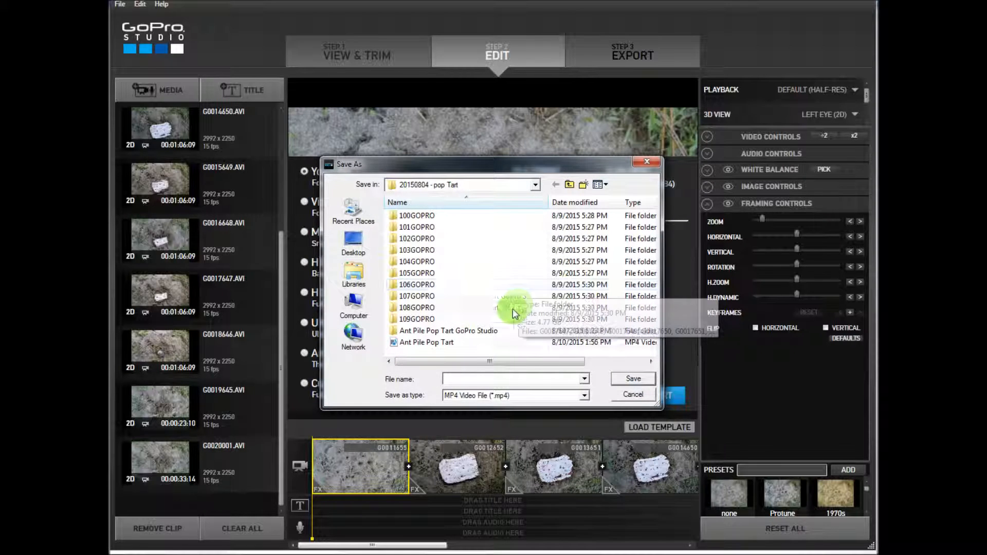
left_click(443, 343)
left_click(527, 381)
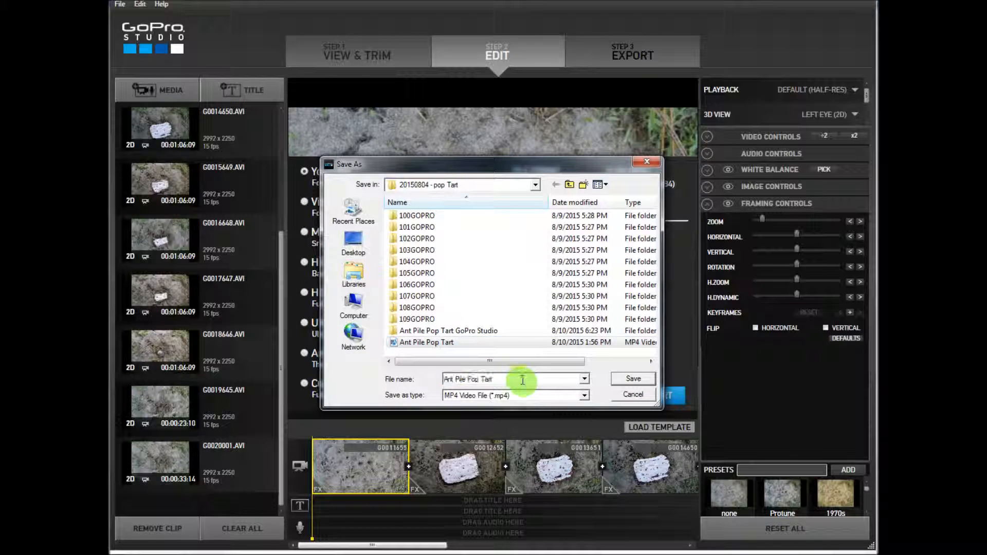
type("2")
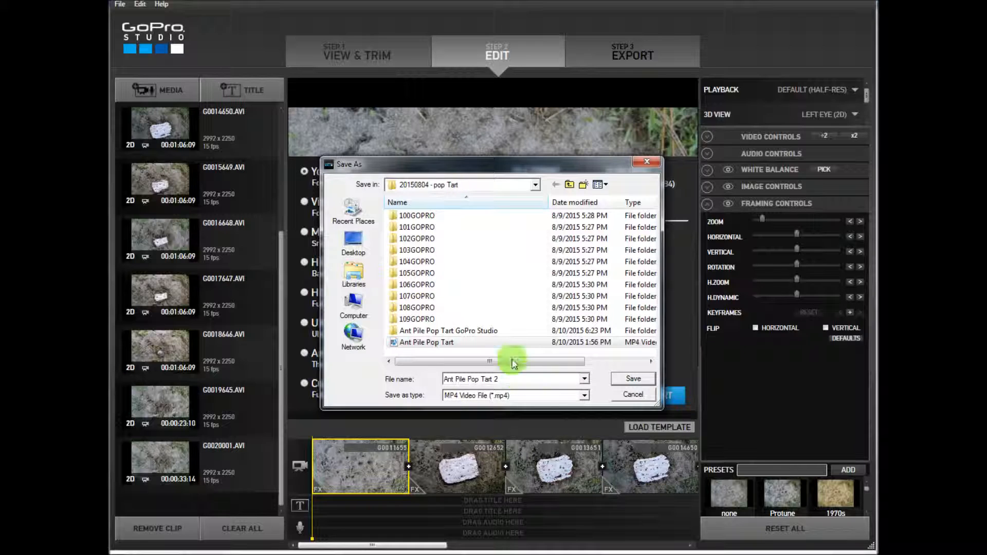
double_click(486, 331)
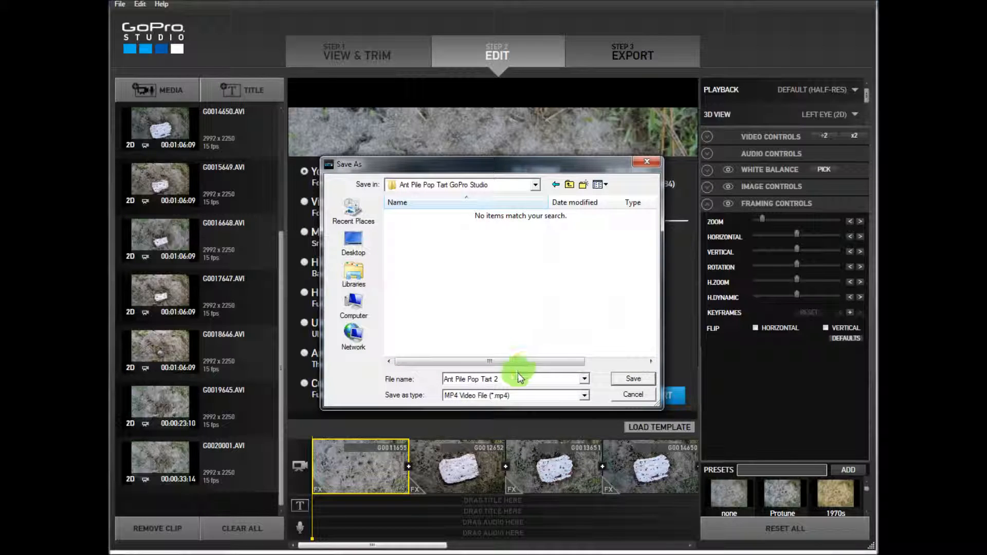
left_click(630, 381)
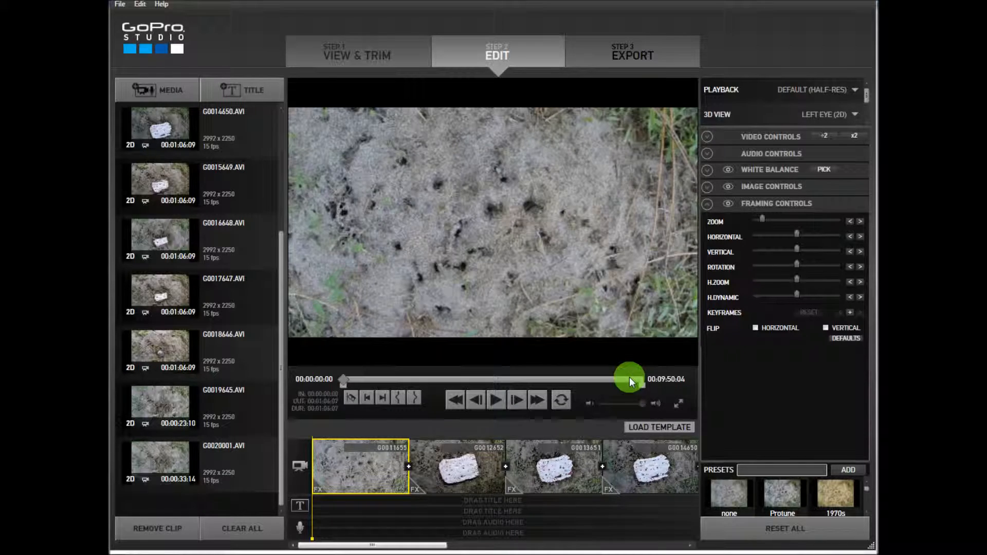